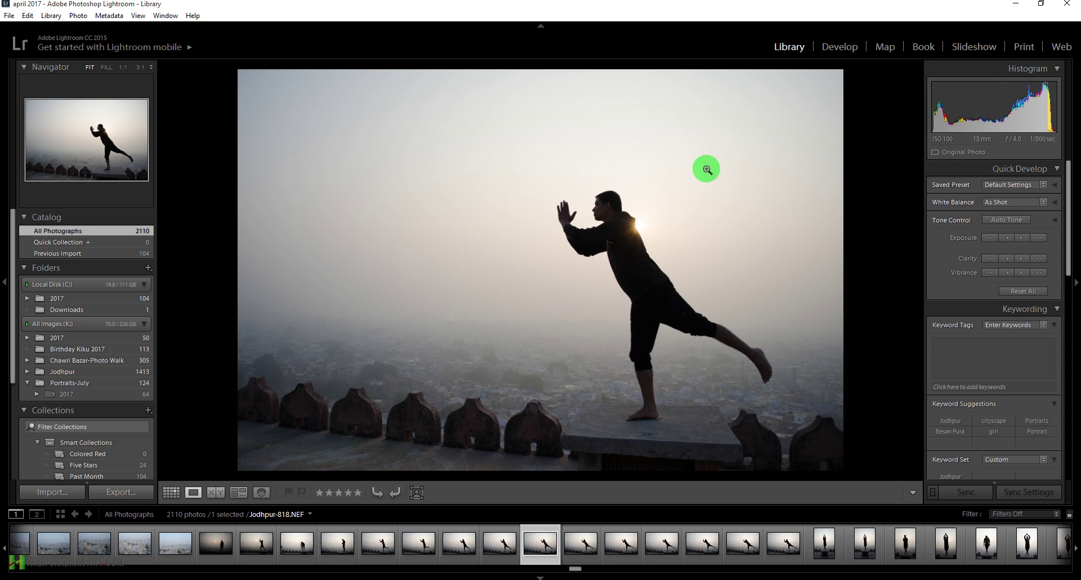
Step: Open the silhouette photo Jodhpur-818.NEF for developing and enable lens profile corrections
left_click(841, 47)
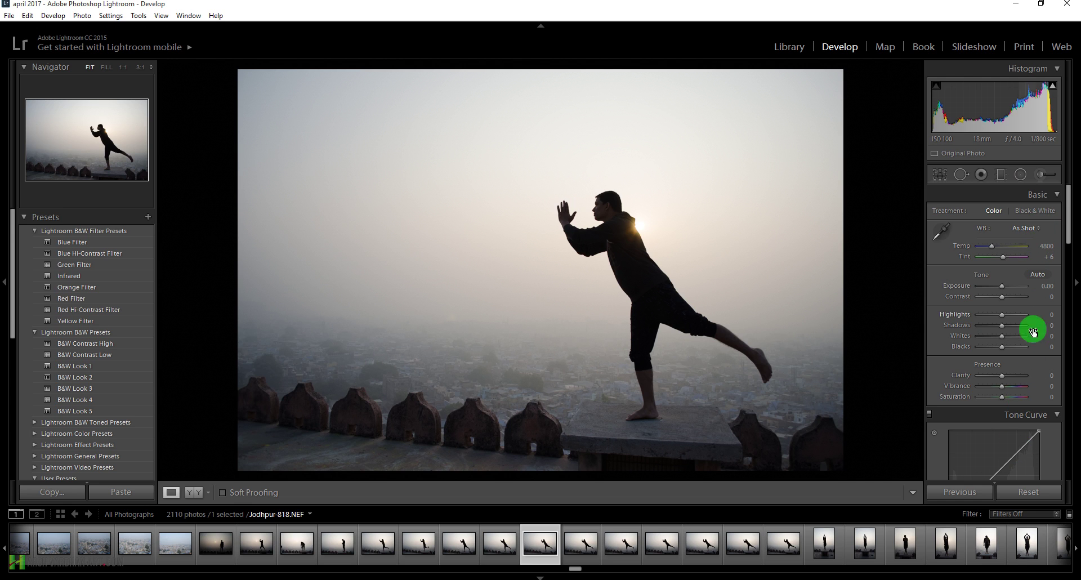
left_click_drag(1069, 233, 1067, 401)
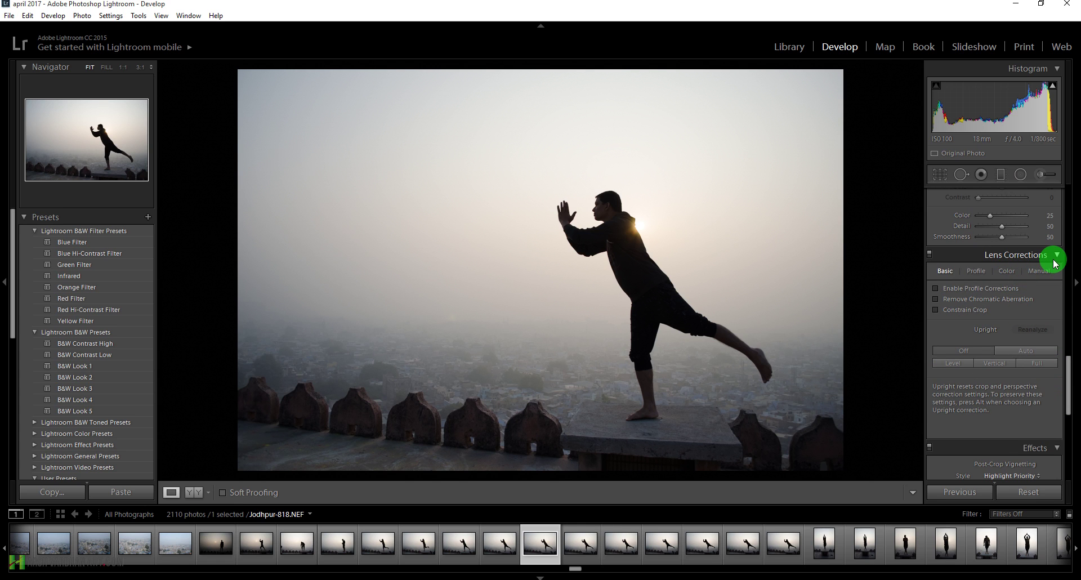
left_click(936, 289)
left_click(936, 289)
left_click(936, 289)
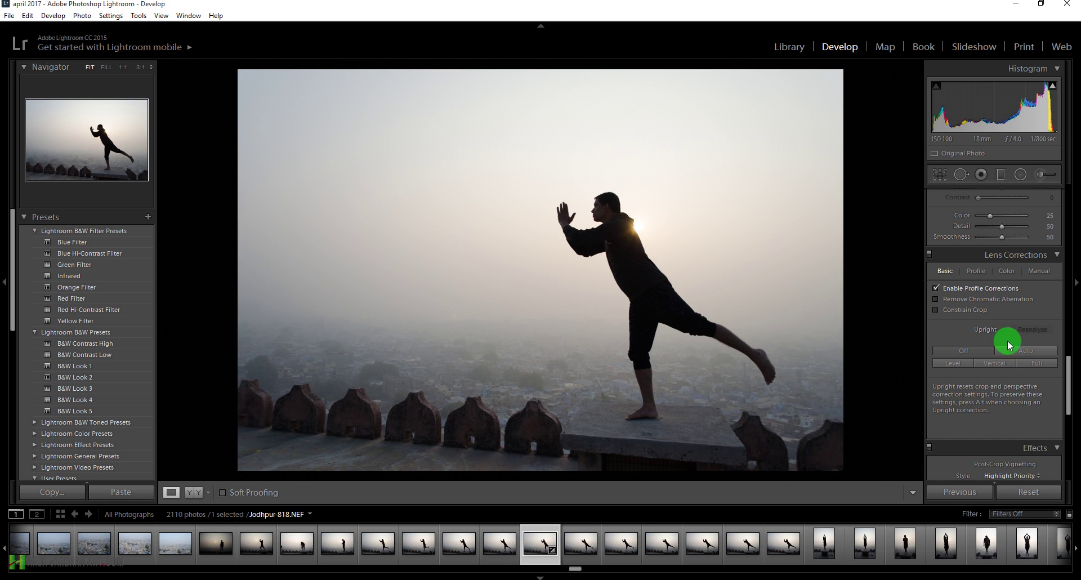
Step: Enable Remove Chromatic Aberration and compare the silhouette's edges at 1:1 with the correction off and on
left_click(937, 300)
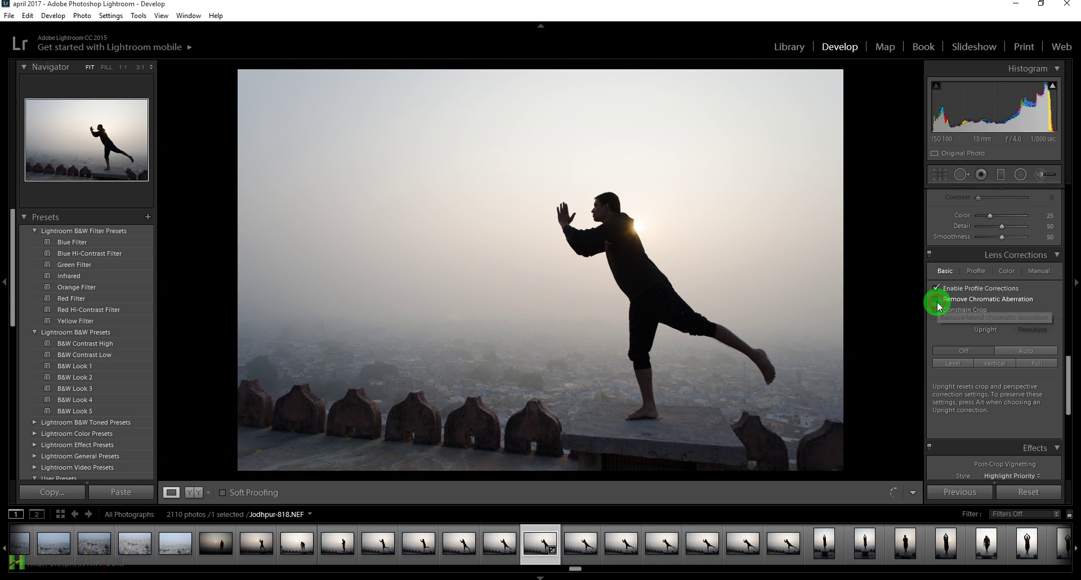
left_click(653, 278)
left_click_drag(671, 220, 522, 323)
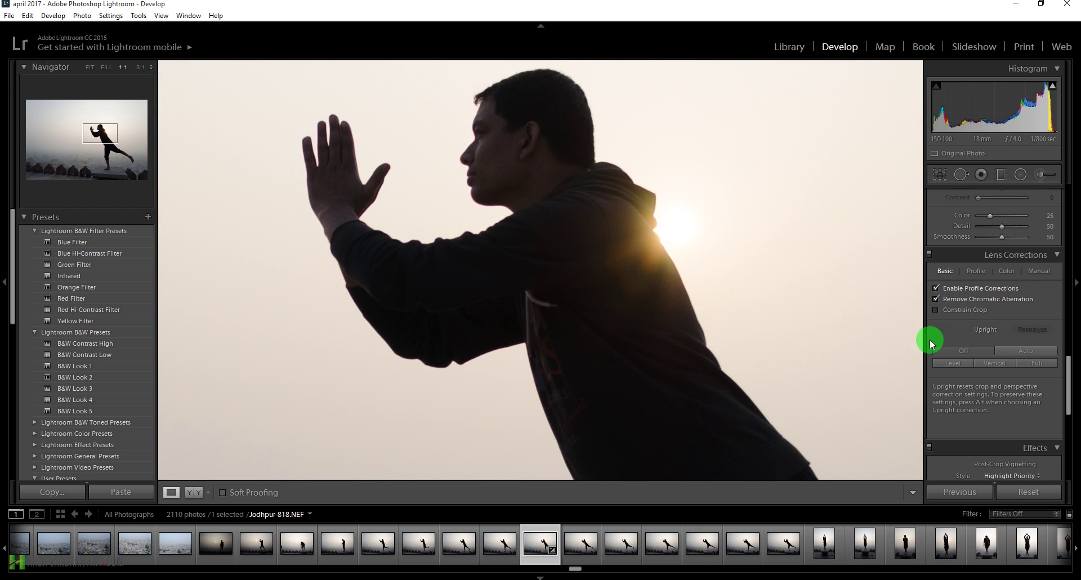
left_click(936, 298)
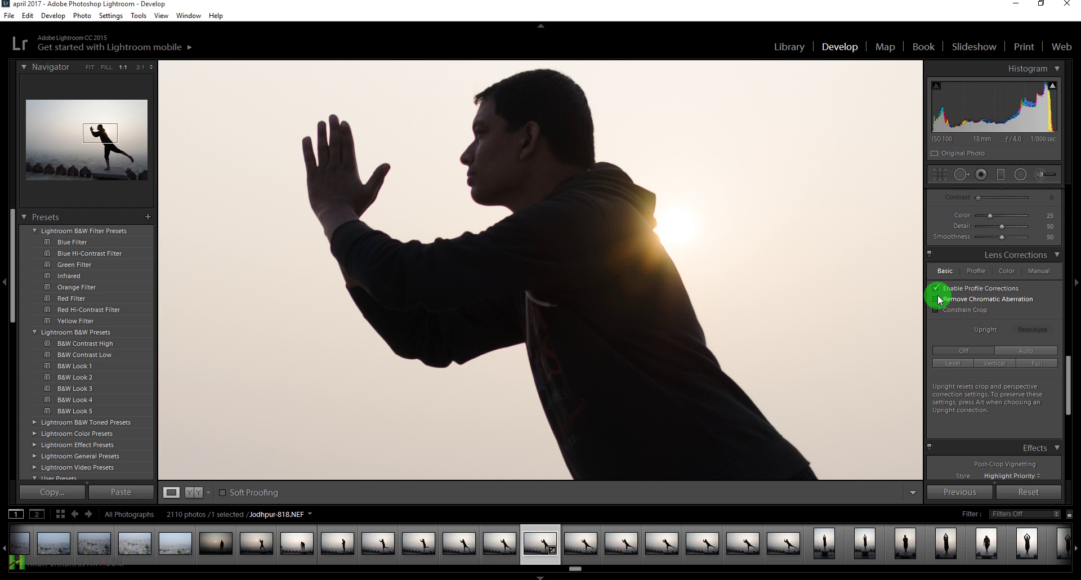
left_click(937, 299)
left_click(662, 386)
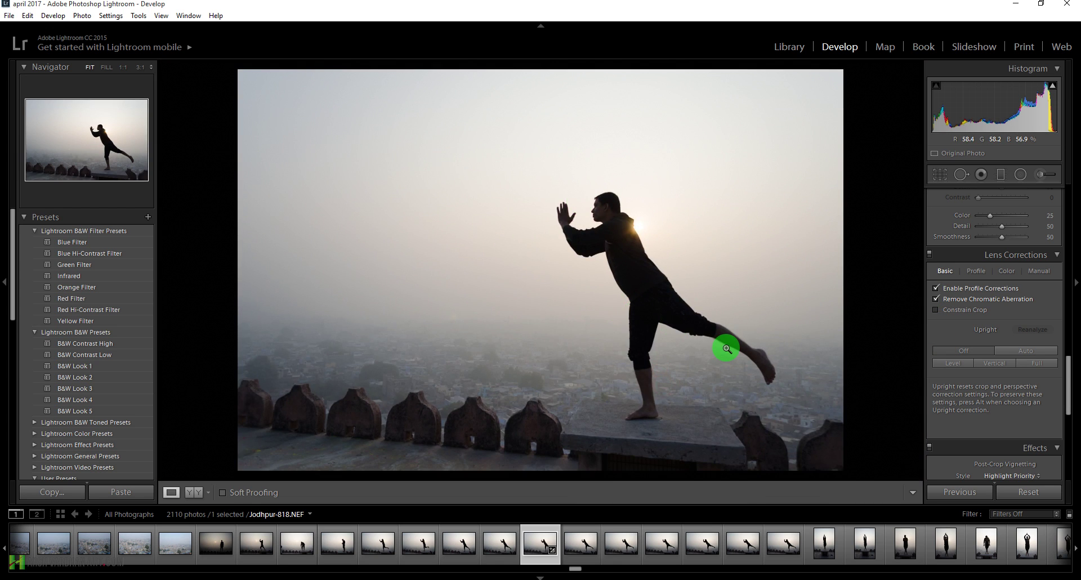
Step: Set the photo's Exposure to −0.24, Contrast to +67, Highlights to +52, Shadows to −26, Whites to +26 and Blacks to −10
scroll(1029, 388, "up", 6)
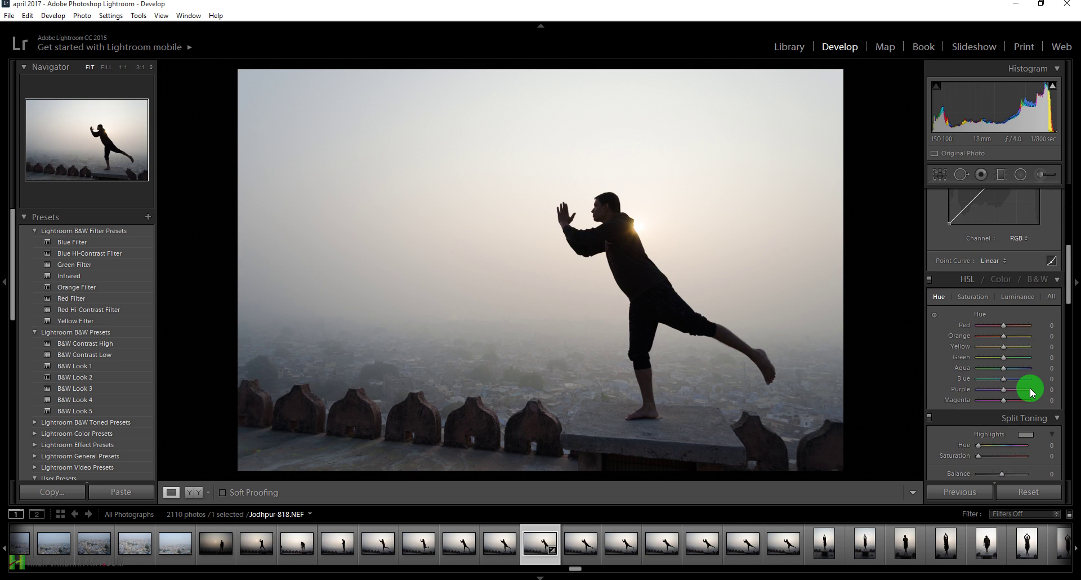
left_click_drag(1065, 273, 1074, 212)
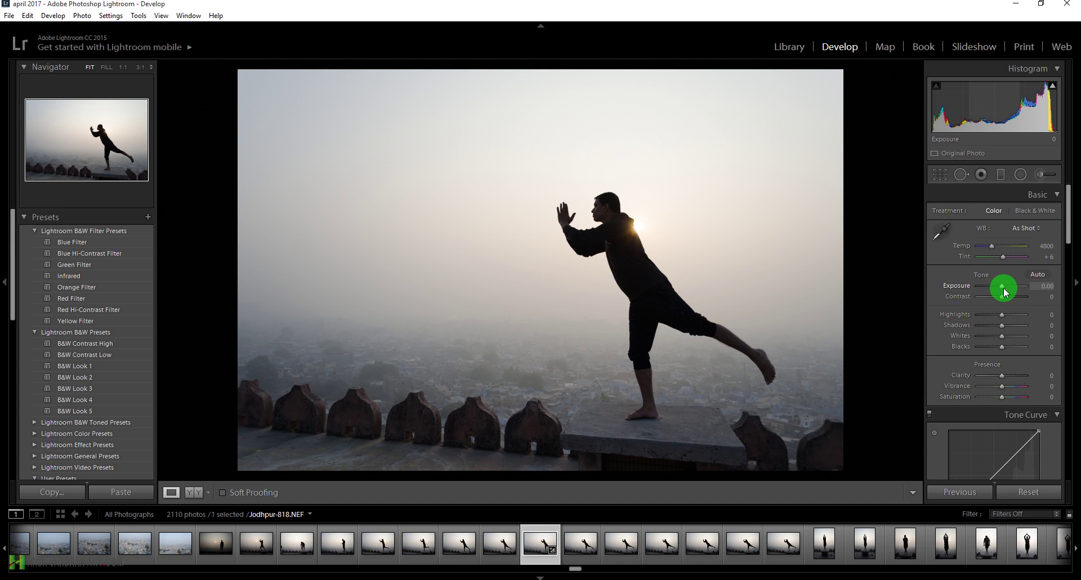
left_click_drag(1002, 287, 1019, 300)
left_click(1004, 303)
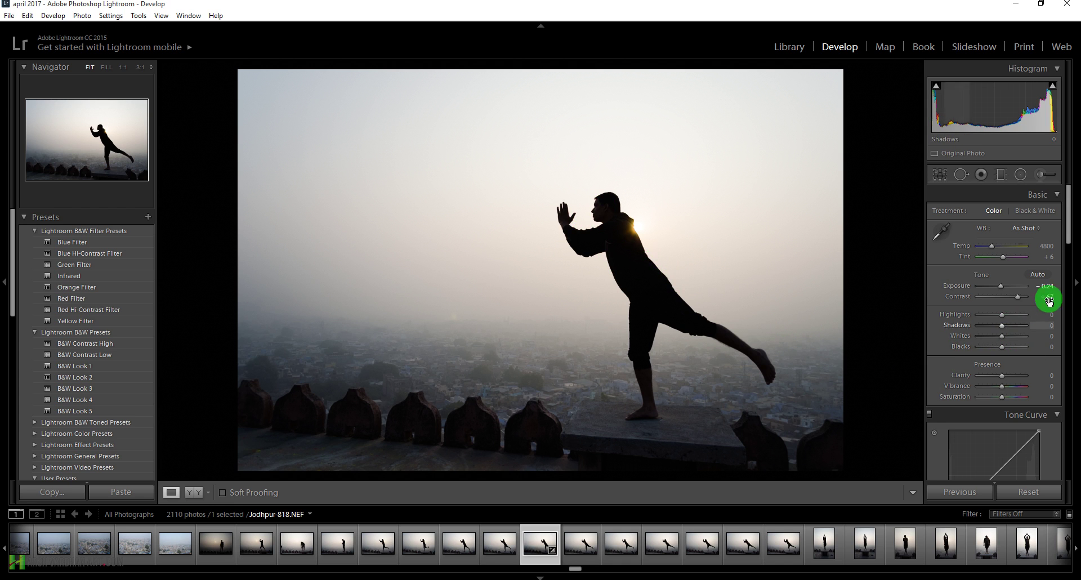
left_click_drag(1001, 315, 1015, 318)
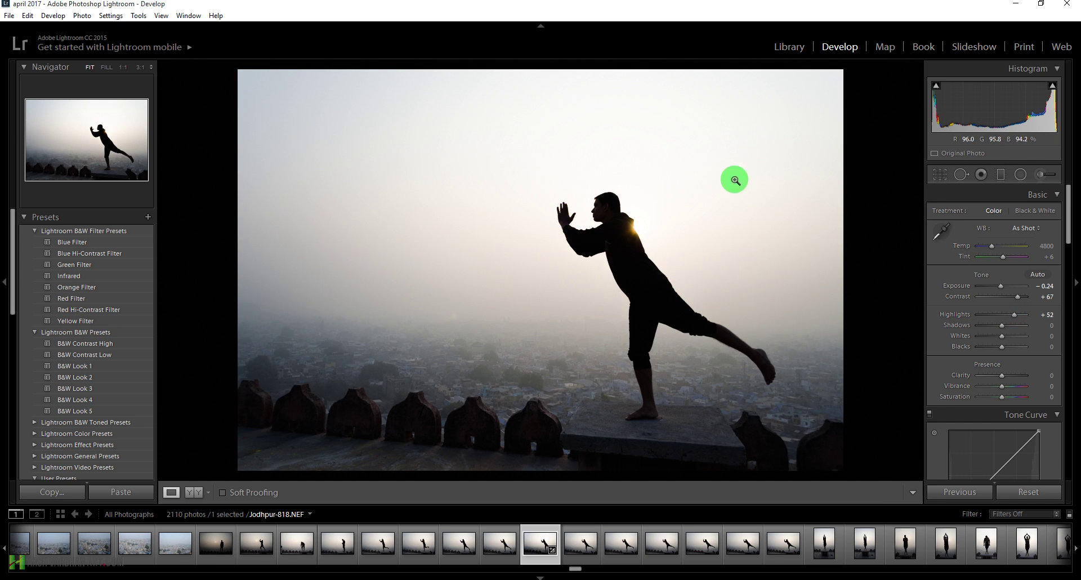
left_click_drag(1003, 329, 998, 329)
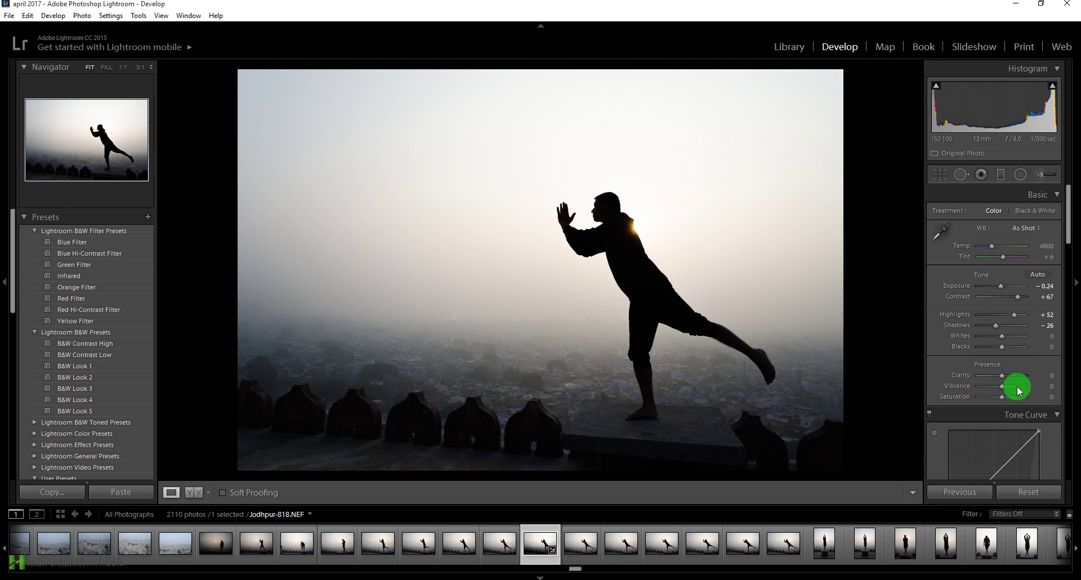
mouse_move(1002, 347)
left_mouse_down()
mouse_move(1013, 338)
mouse_move(1001, 337)
left_mouse_up()
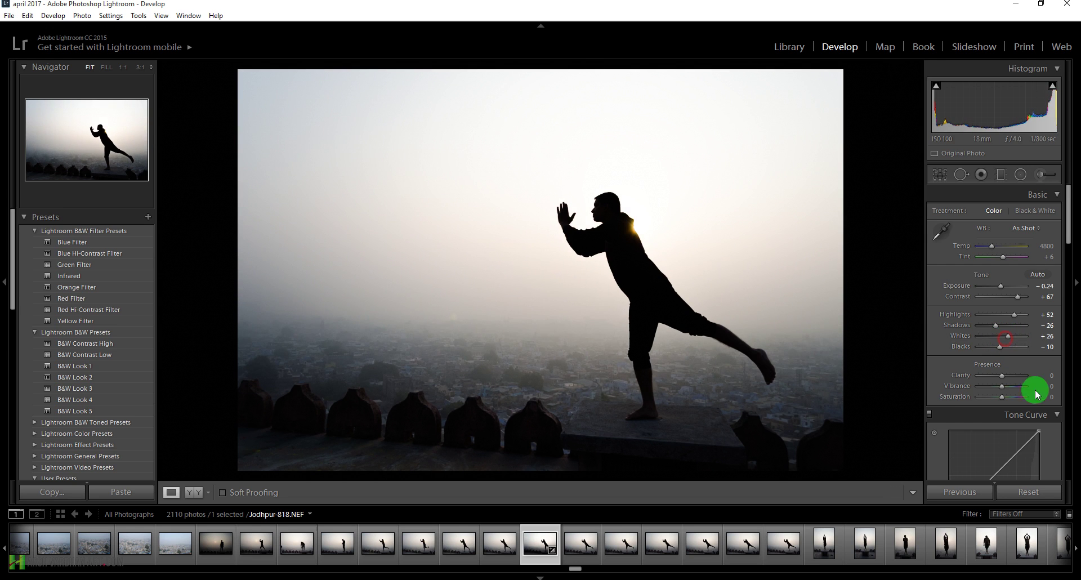
Step: Set the photo's Clarity to +14, Vibrance to +19 and Saturation to about +29
scroll(1066, 229, "down", 1)
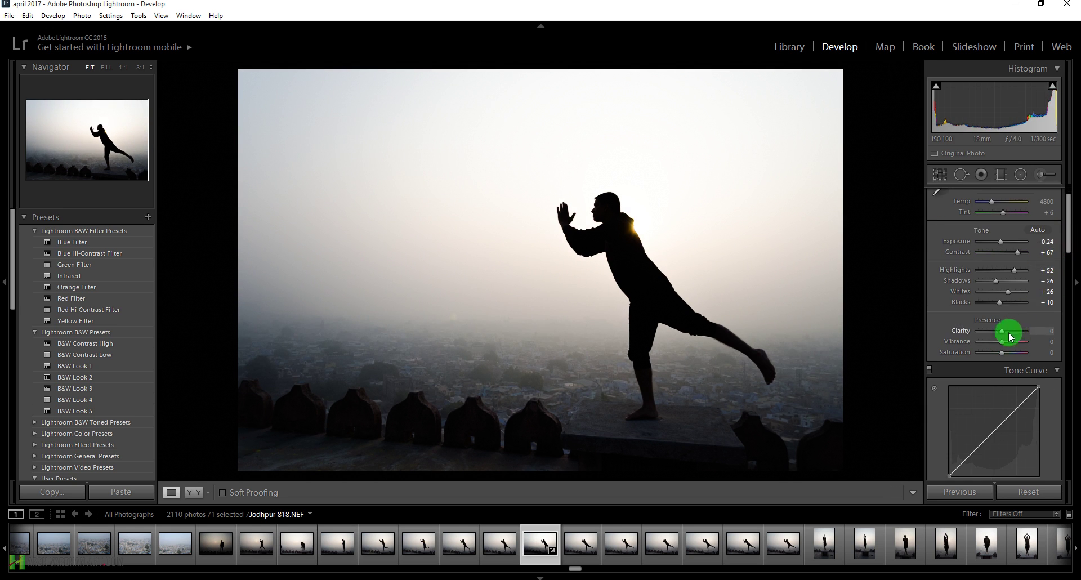
left_click_drag(1005, 336, 1001, 351)
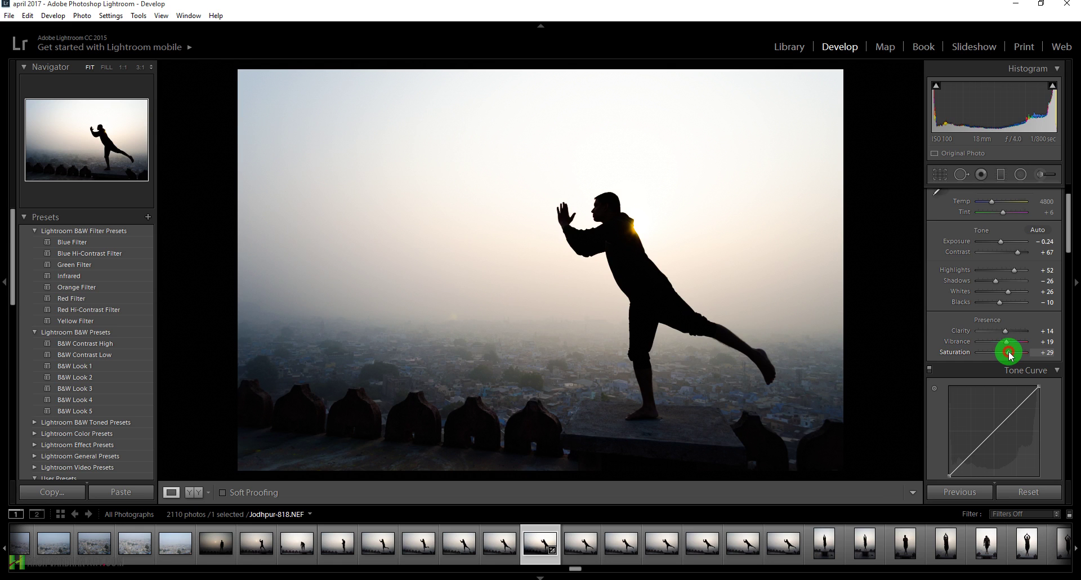
Step: Sharpen the photo with an Amount of 52 and Masking of 76
left_click_drag(1069, 234, 1064, 315)
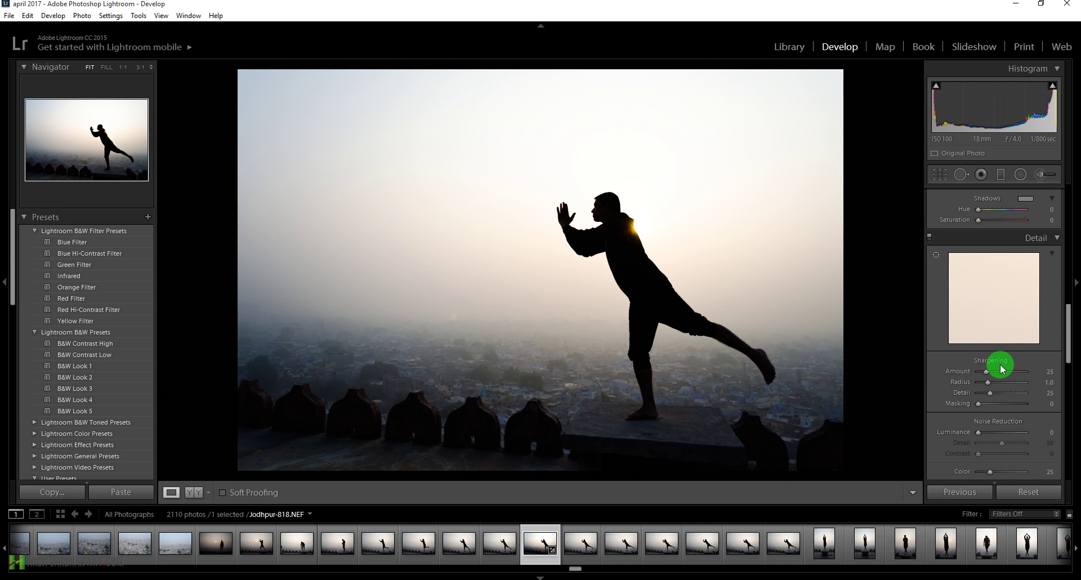
left_click_drag(975, 369, 995, 377)
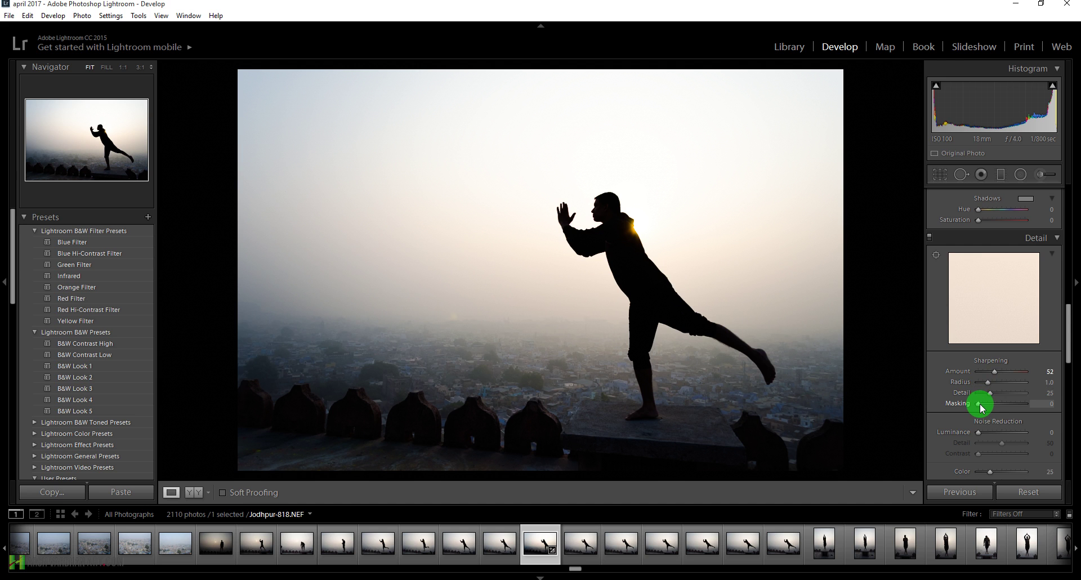
left_click_drag(978, 404, 1016, 407)
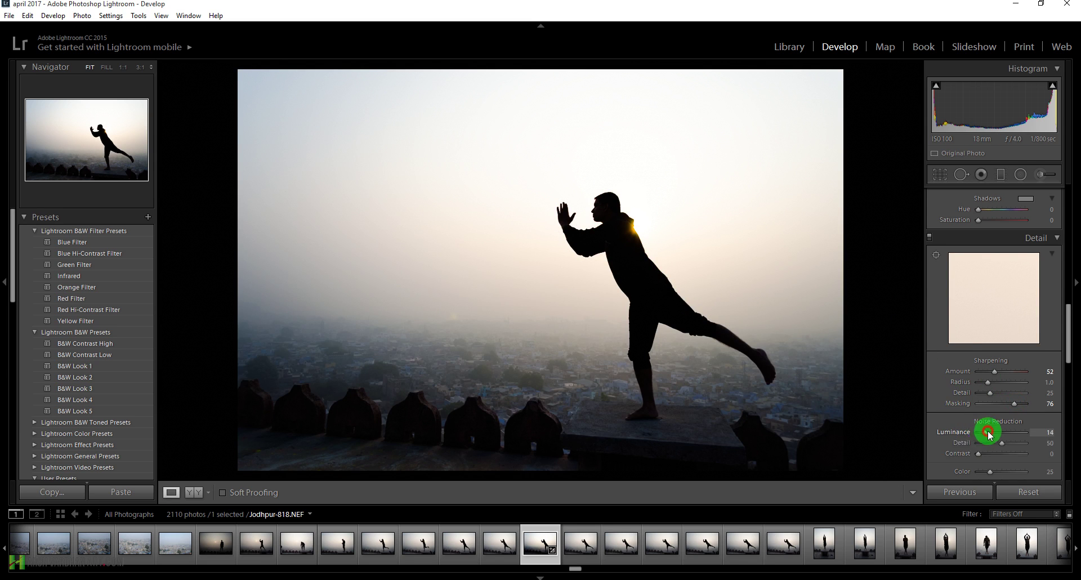
Step: Set Luminance noise reduction to 29, comparing it with no reduction at 1:1 around the man's legs and the city
left_click(707, 373)
left_click_drag(707, 374, 633, 355)
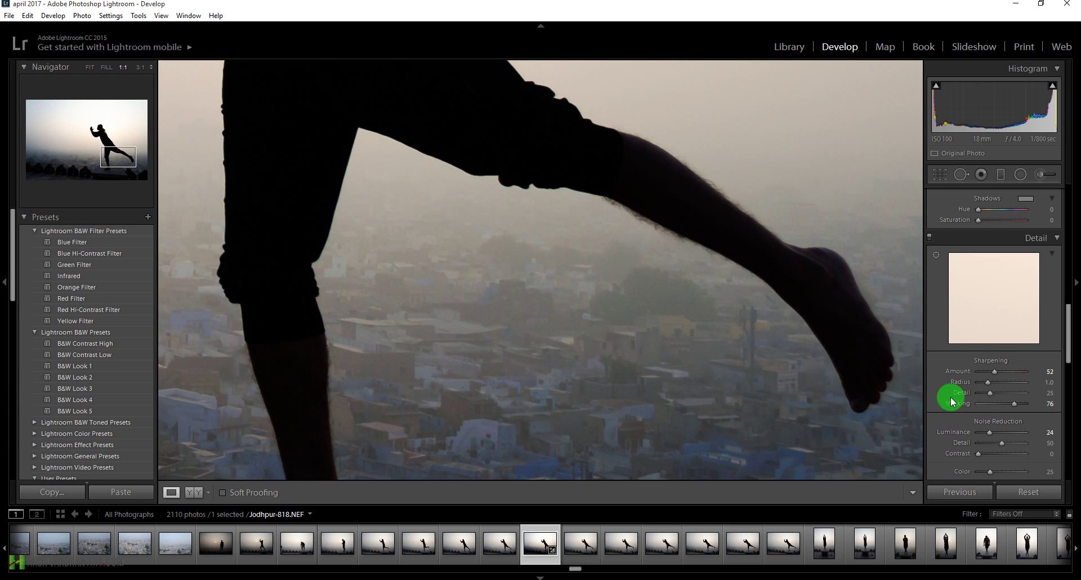
left_click_drag(986, 438, 969, 437)
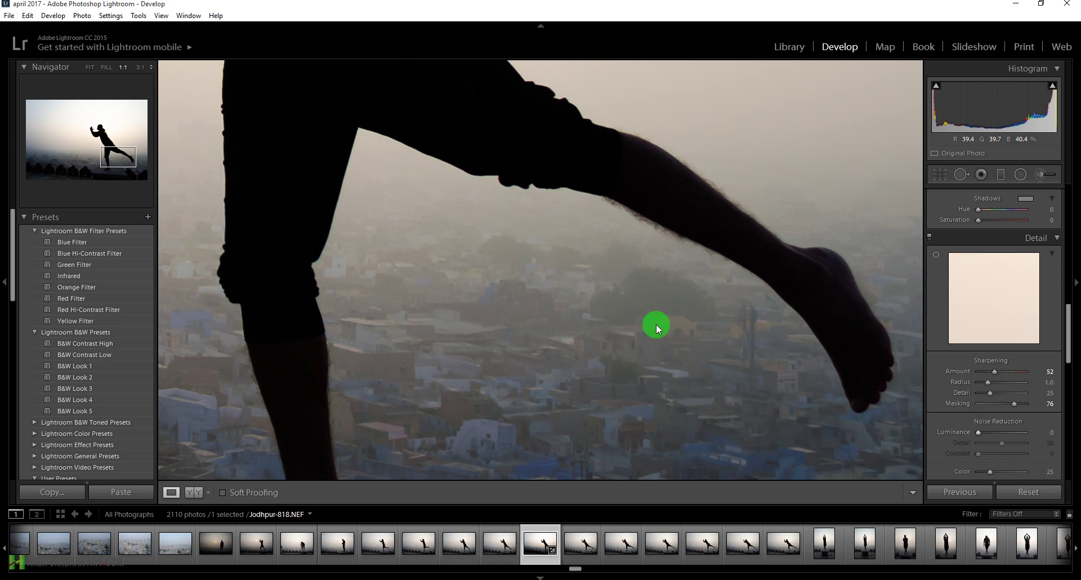
left_click_drag(989, 430, 992, 433)
left_click(679, 285)
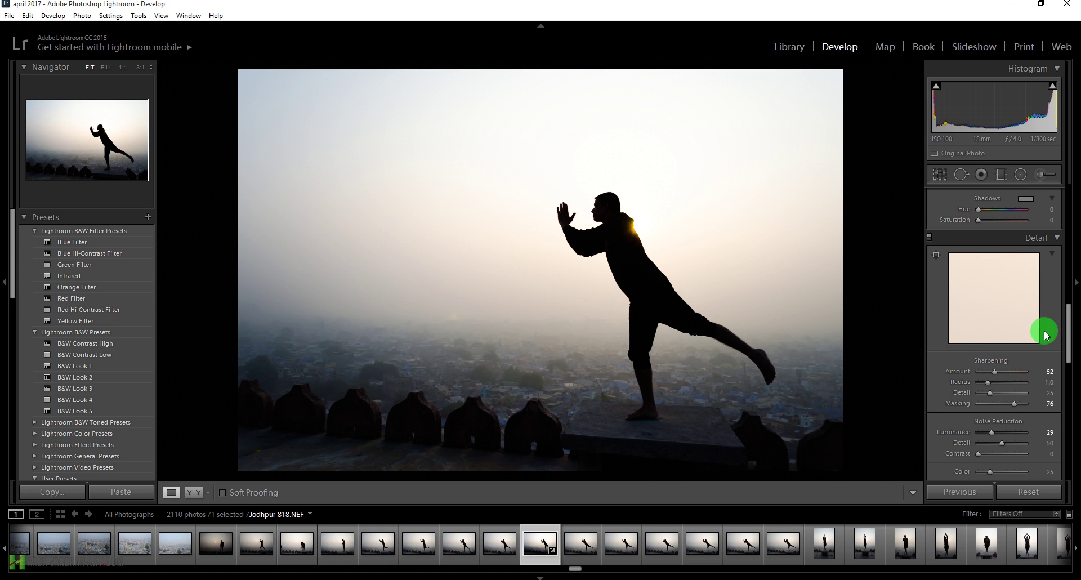
Step: Place a graduated filter from the top edge of the sky down to the city, fading near the man's knees
left_click_drag(1069, 321, 1069, 281)
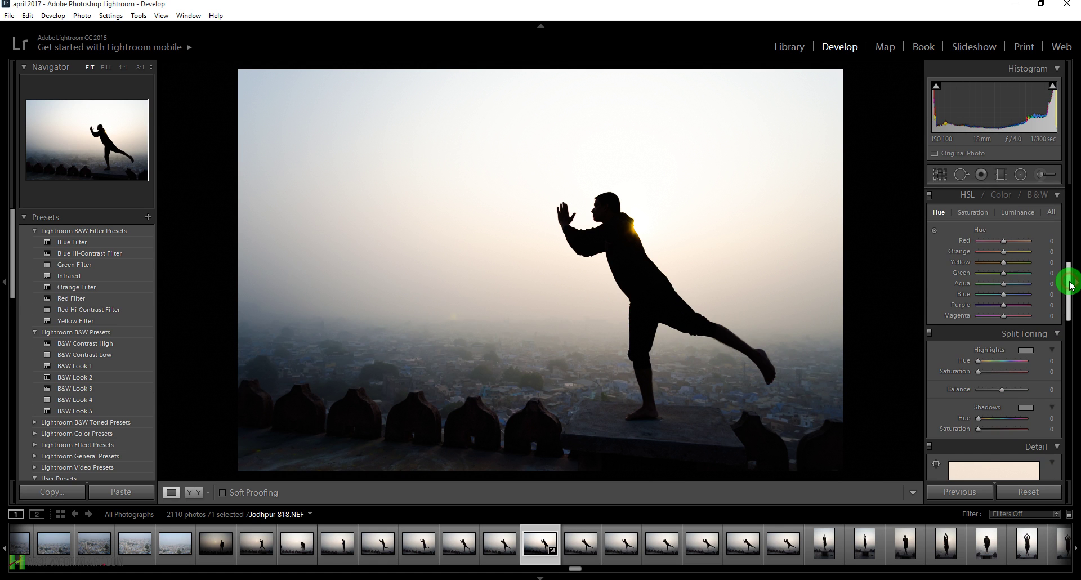
left_click(1004, 180)
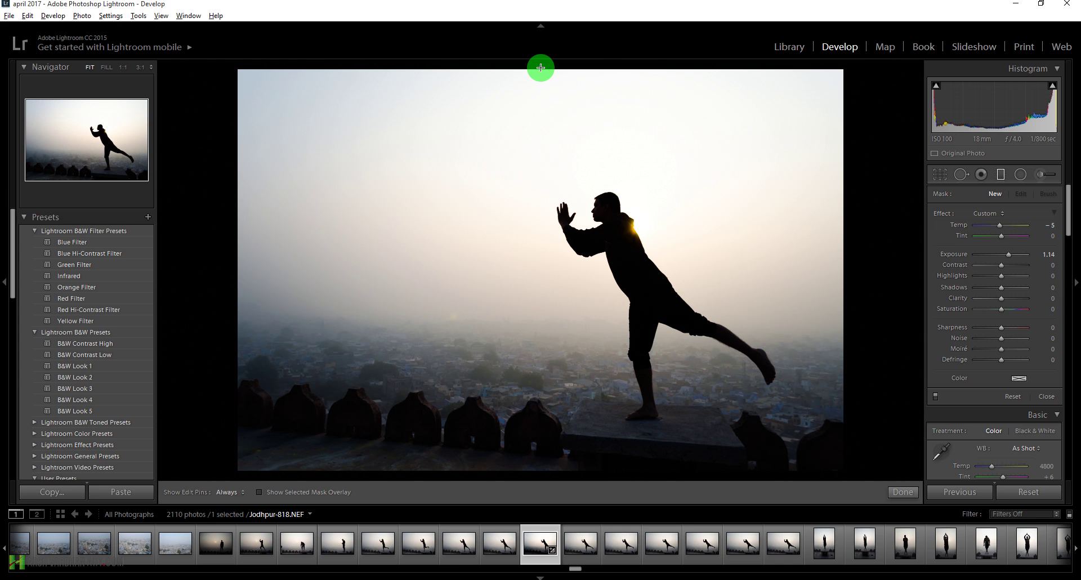
left_click_drag(541, 67, 533, 369)
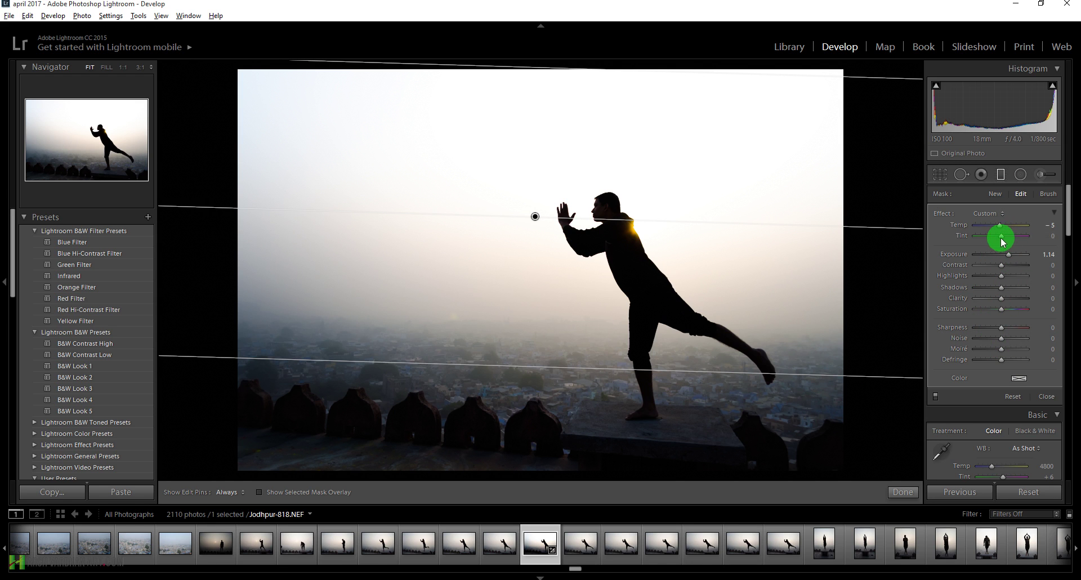
Step: Set the sky filter's Temp to −74, Tint to 27, Exposure to −0.66, Contrast to 47, Highlights to −43 and Shadows to −19
mouse_move(999, 225)
left_mouse_down()
mouse_move(1019, 226)
mouse_move(983, 226)
left_mouse_up()
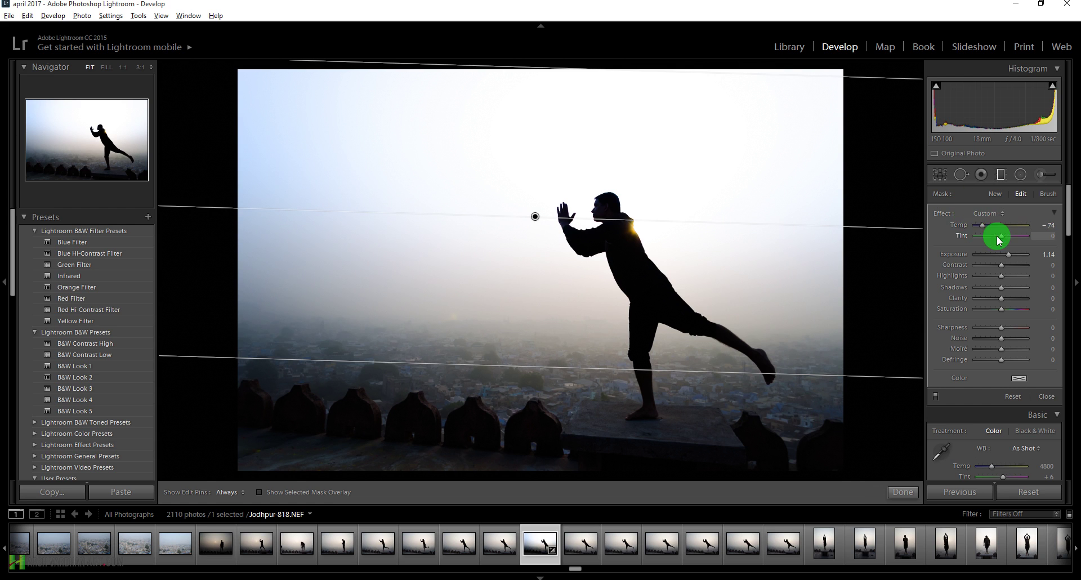
left_click_drag(1001, 235, 1021, 239)
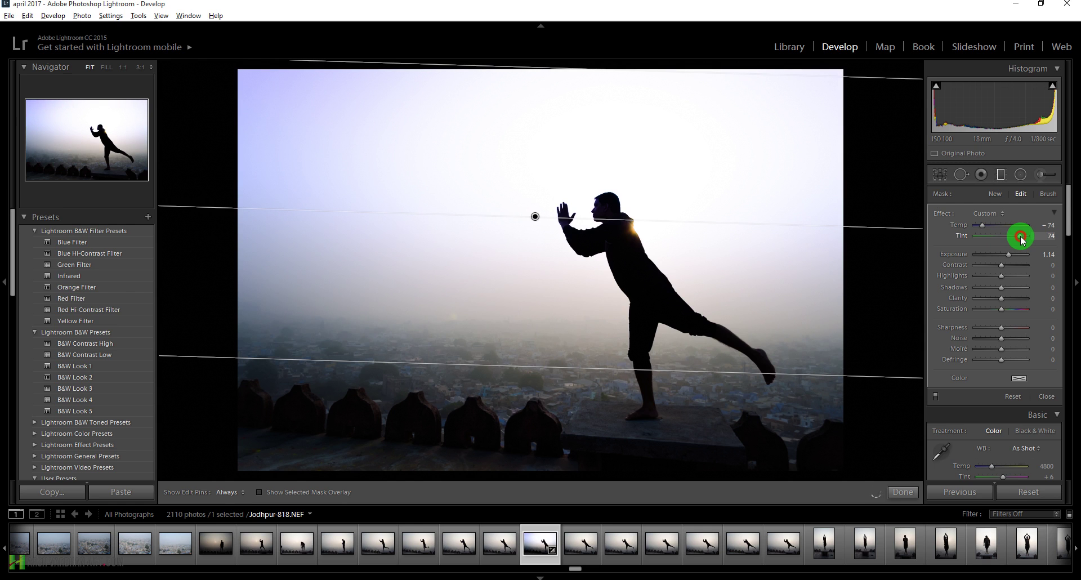
left_click_drag(1019, 238, 997, 290)
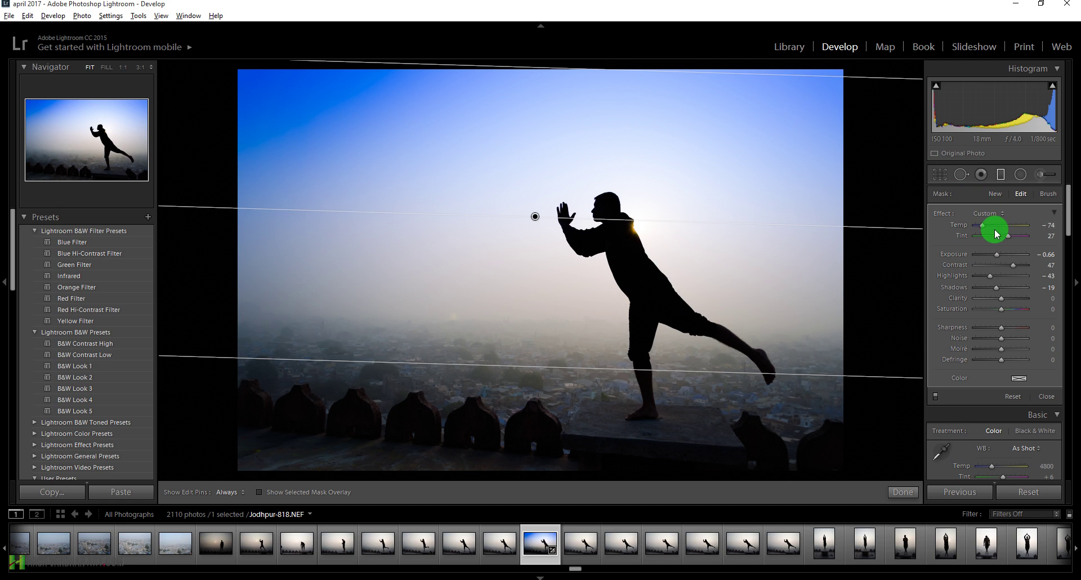
Step: Warm the sky filter with Temp 100 and Saturation 36, and shift the filter slightly lower, beside the man's forearm
left_click_drag(982, 226, 1029, 226)
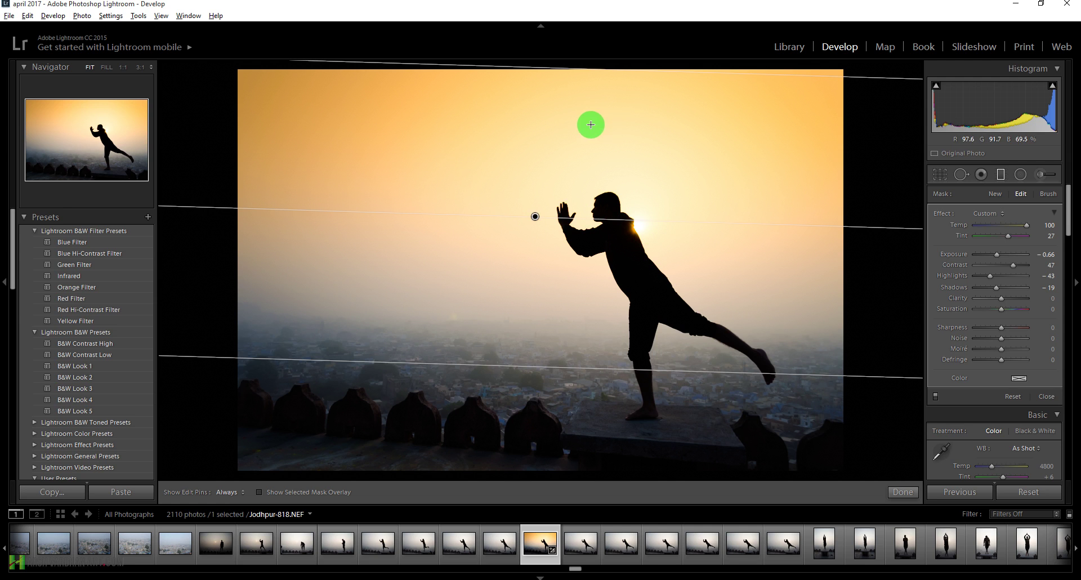
left_click_drag(536, 217, 560, 232)
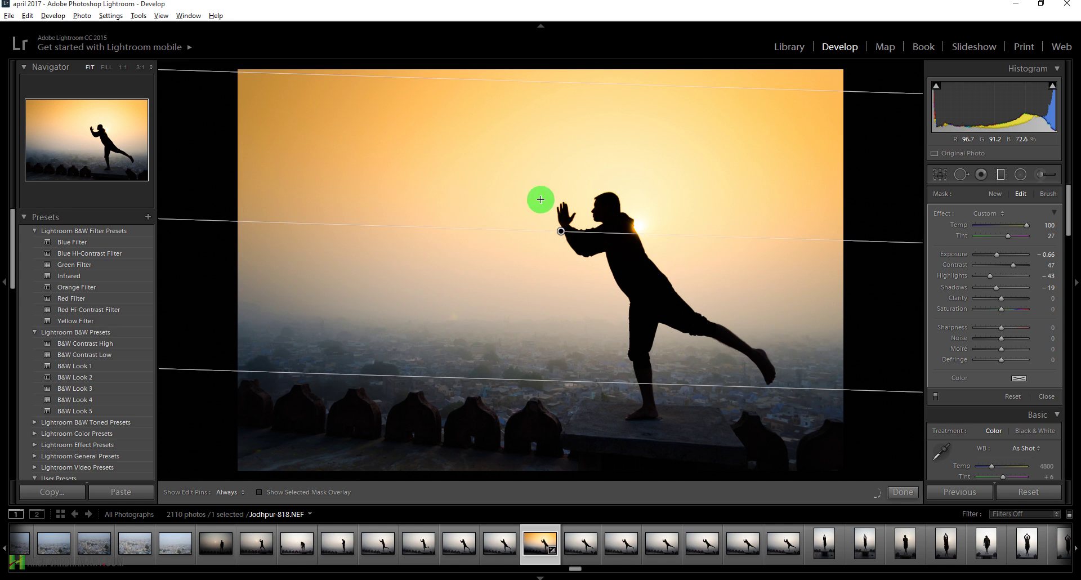
left_click_drag(1004, 313, 1012, 313)
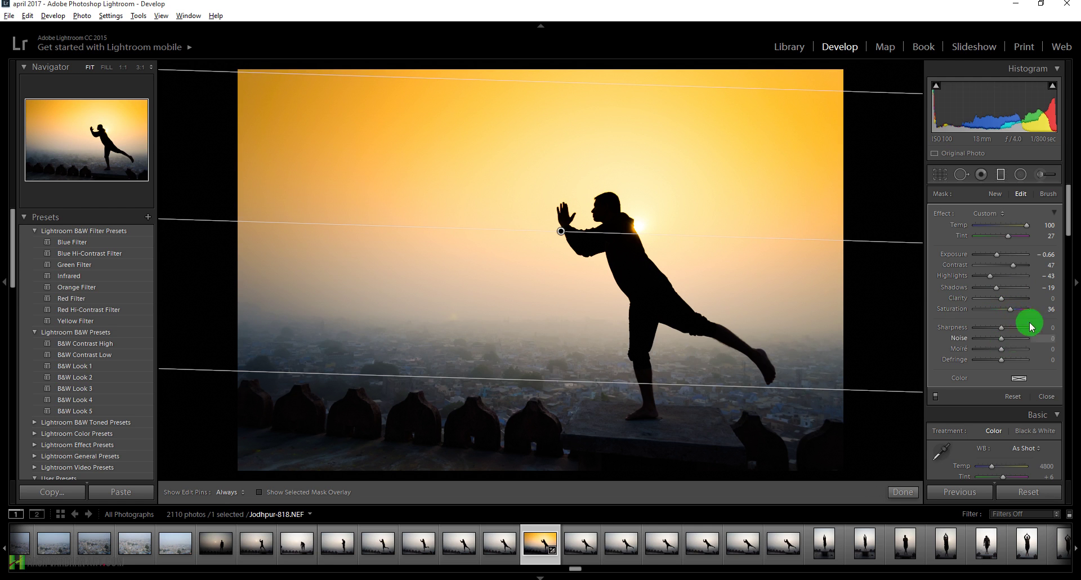
Step: Refine the sky filter with Tint 47, Exposure −1.19 and Noise −58
left_click_drag(1070, 226, 1015, 214)
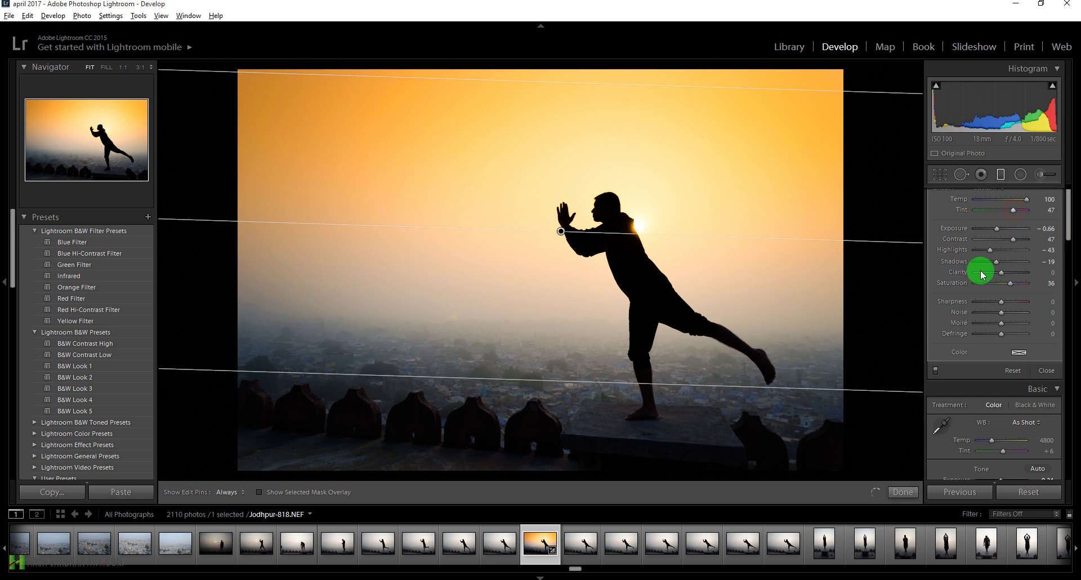
left_click_drag(995, 231, 992, 232)
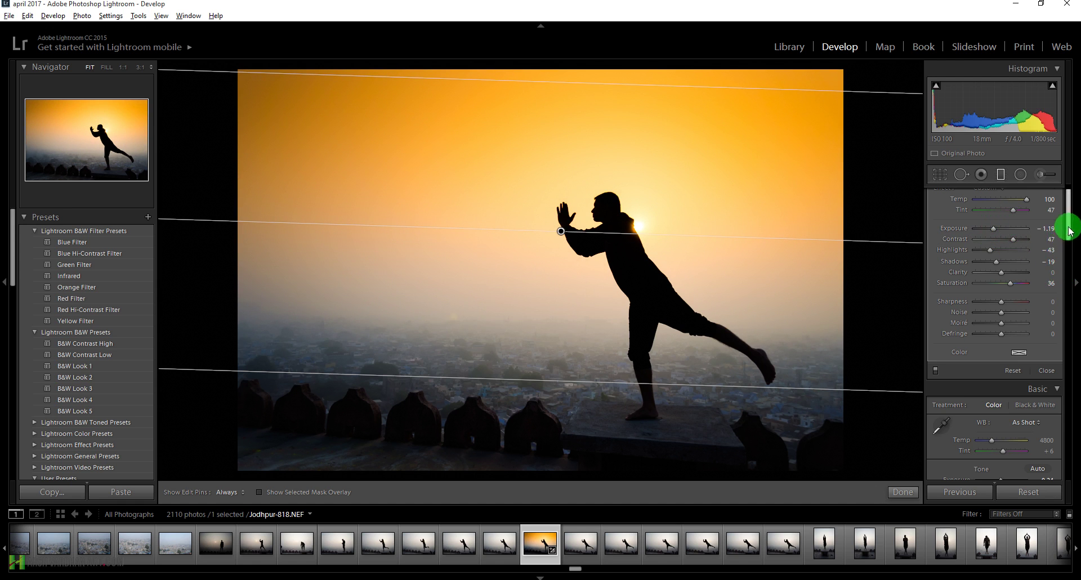
left_click_drag(1069, 230, 1069, 236)
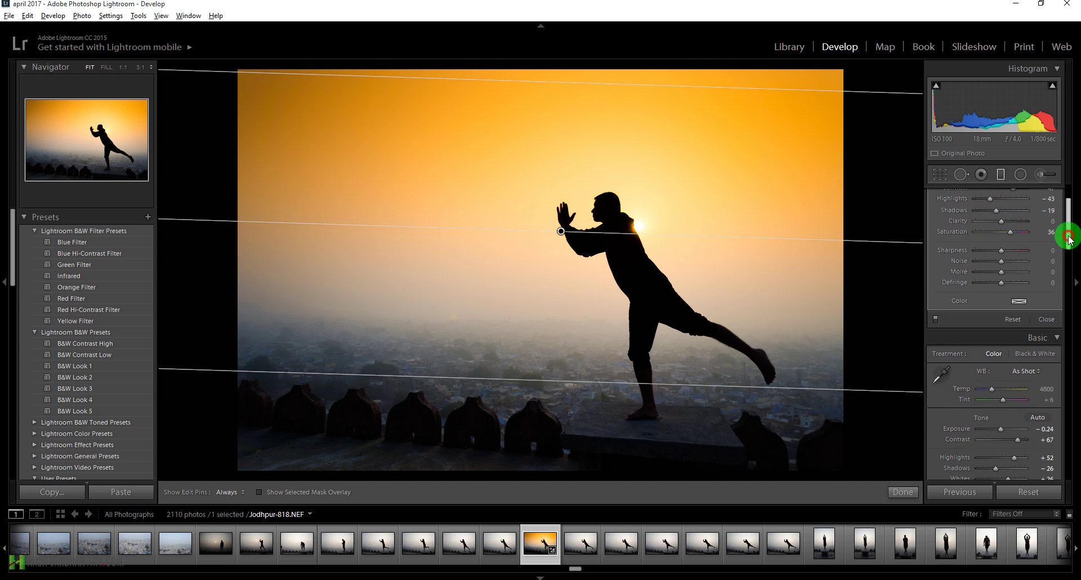
left_click(986, 261)
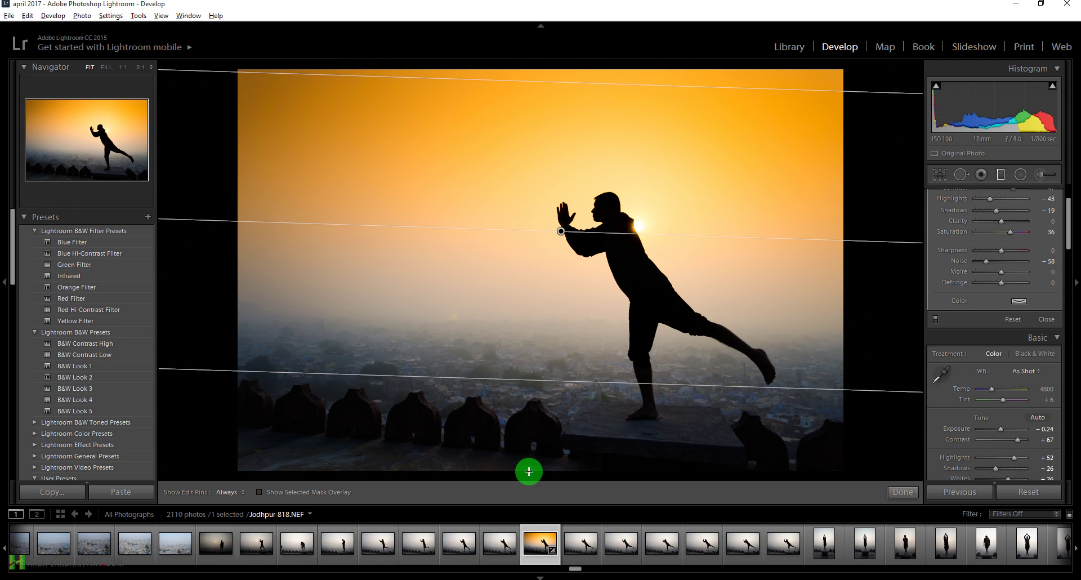
Step: Add a second graduated filter from the photo's bottom edge up to about the man's waist
left_click_drag(490, 477, 490, 268)
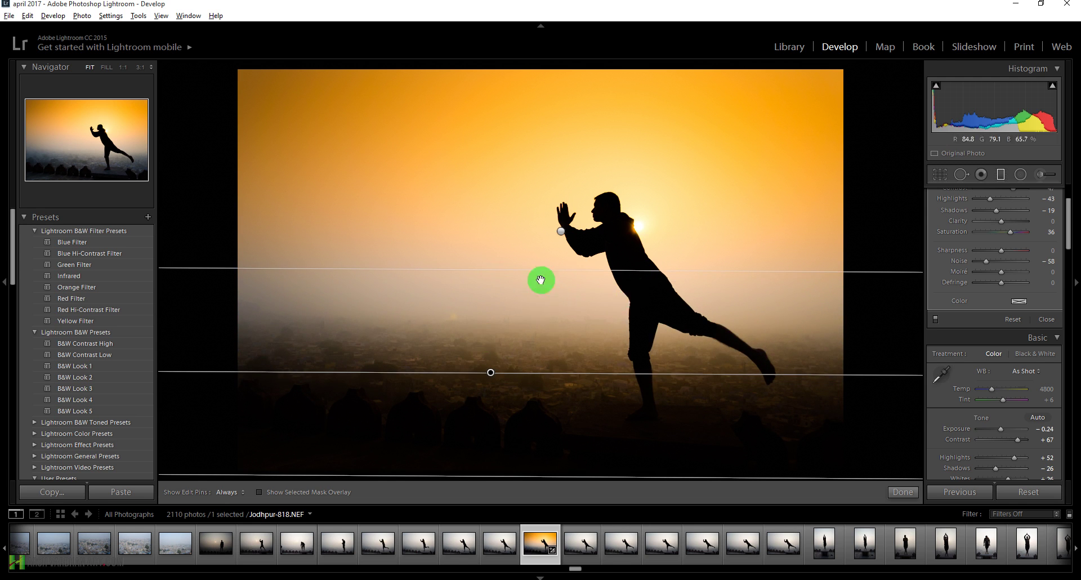
Step: Set the lower graduated filter's Temp to −23, Tint to 0 and Exposure to 1.36
left_click_drag(1071, 234, 994, 227)
left_click(1001, 240)
left_click(994, 229)
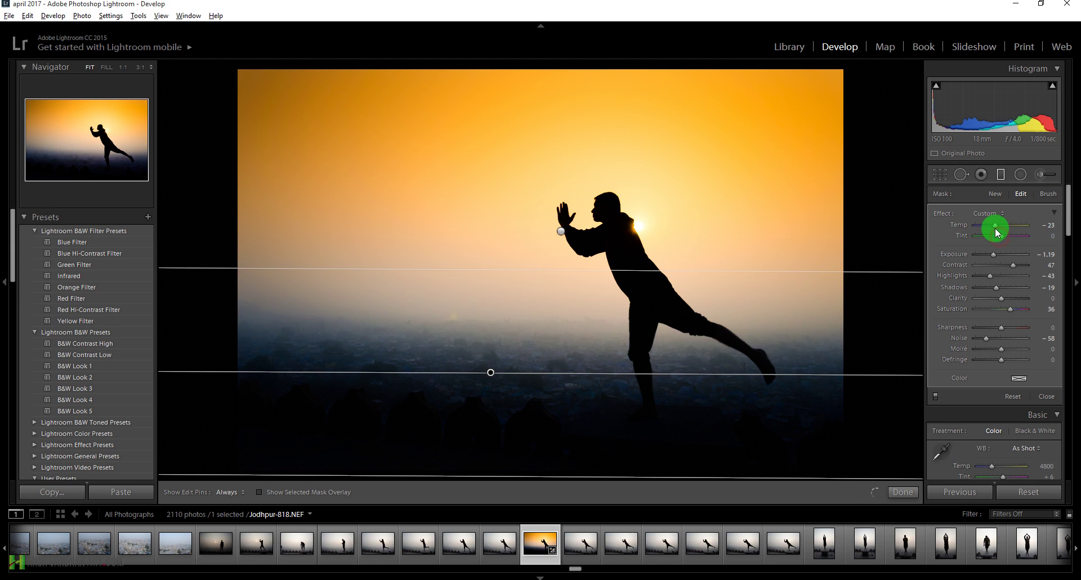
left_click_drag(993, 254, 1009, 258)
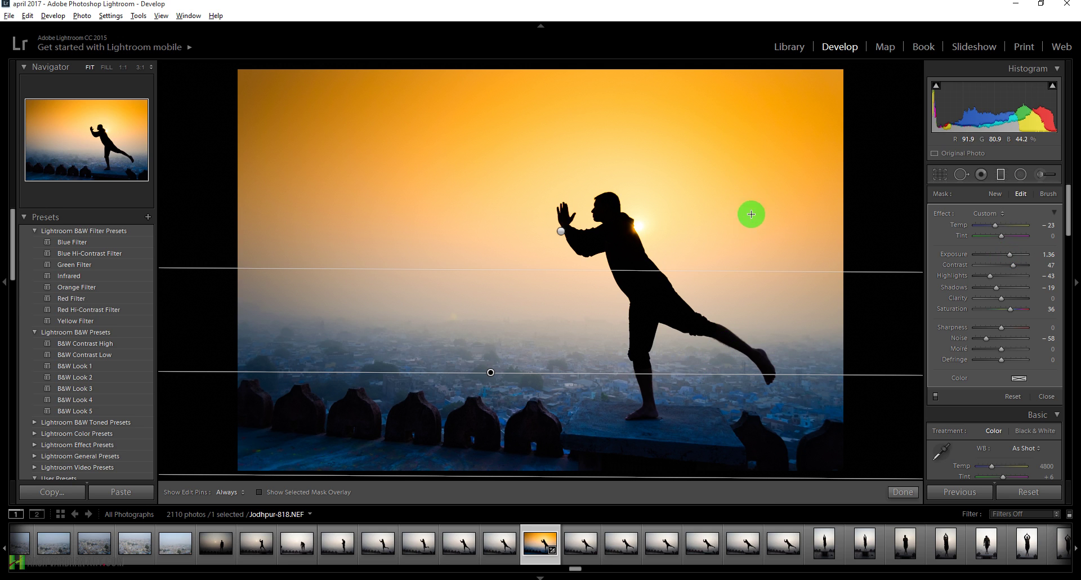
Step: Set the lower filter's Highlights to 1, Shadows to −3, Clarity to 23 and Saturation to 14, and finish editing the filters
mouse_move(989, 276)
left_mouse_down()
mouse_move(1005, 278)
mouse_move(997, 290)
left_mouse_up()
left_click(997, 291)
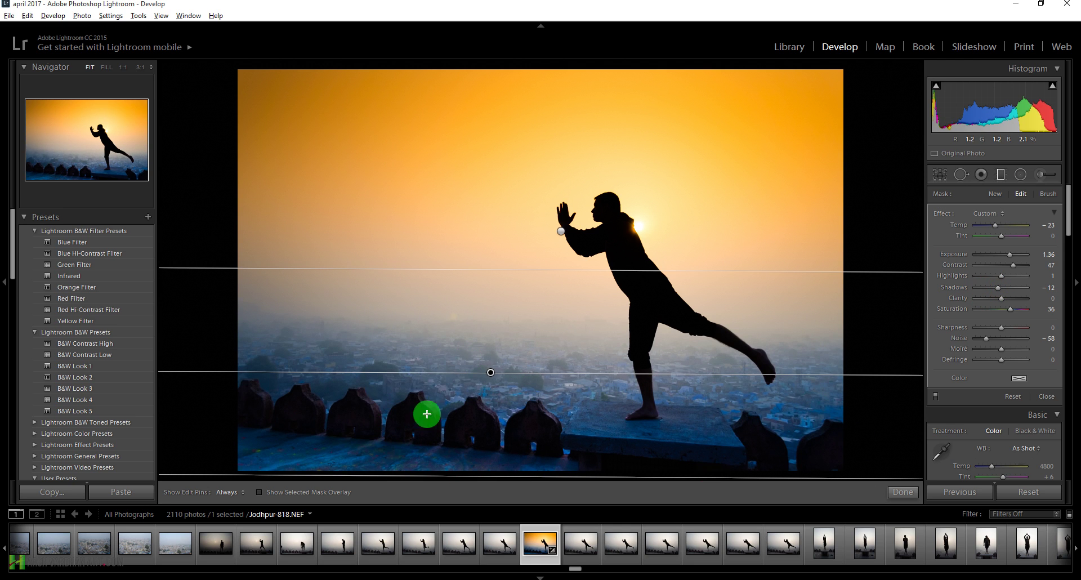
left_click_drag(1008, 309, 1005, 311)
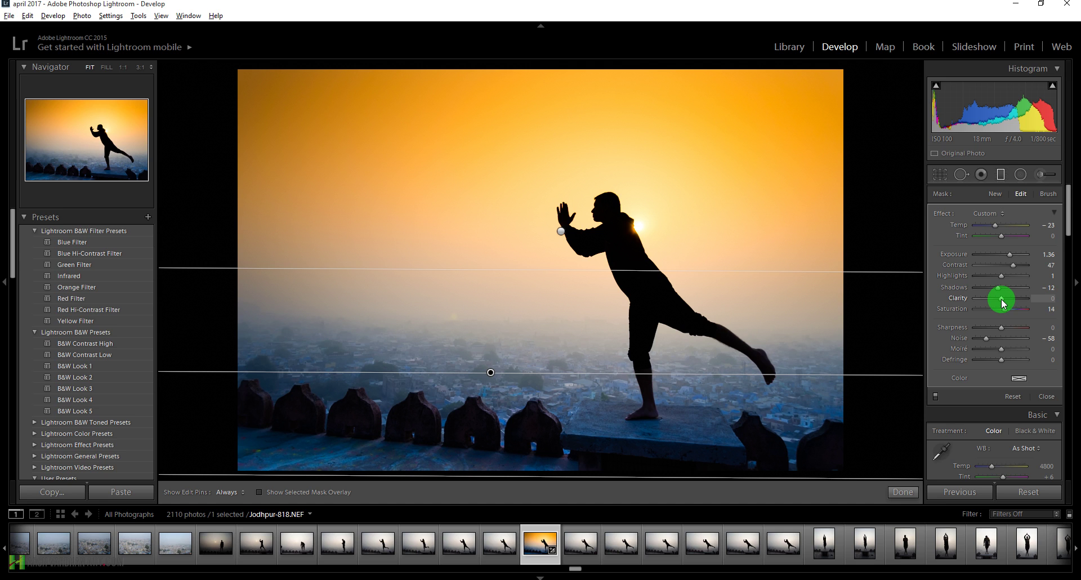
left_click_drag(1001, 303, 999, 289)
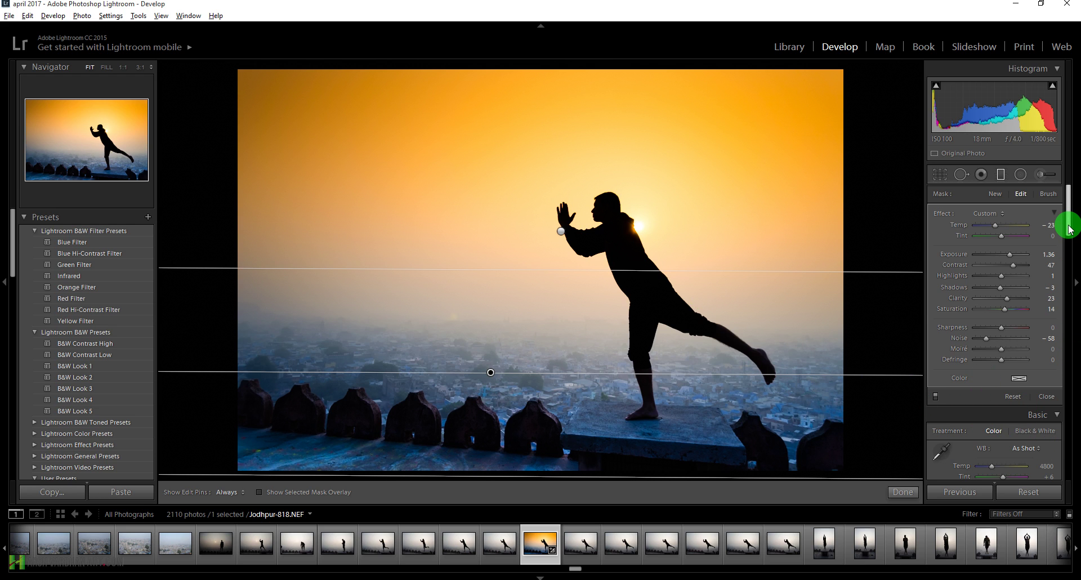
left_click(901, 492)
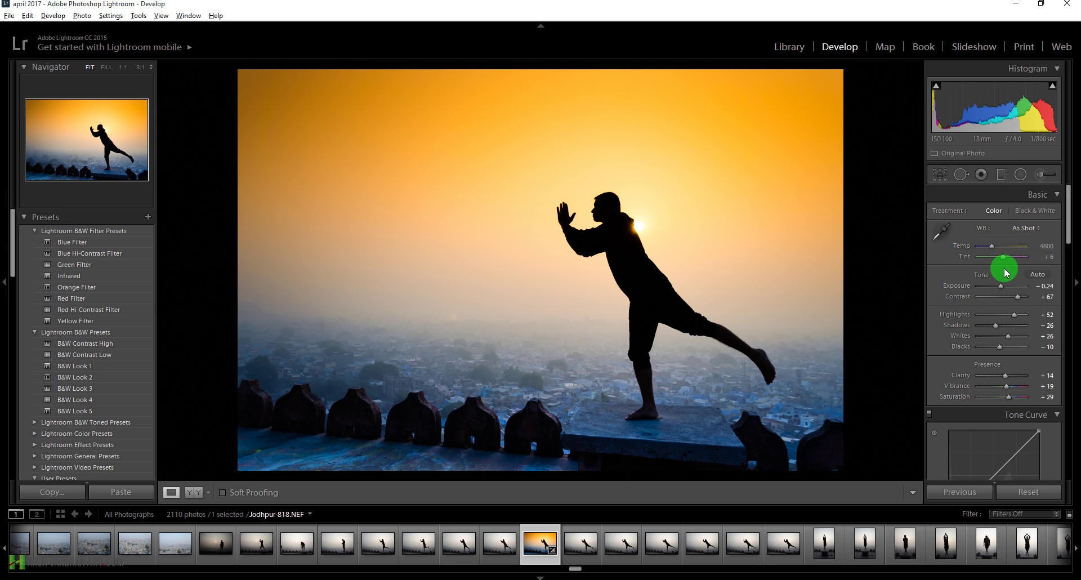
Step: Warm the whole photo by setting the white balance Temp to 6048
left_click_drag(993, 248, 995, 249)
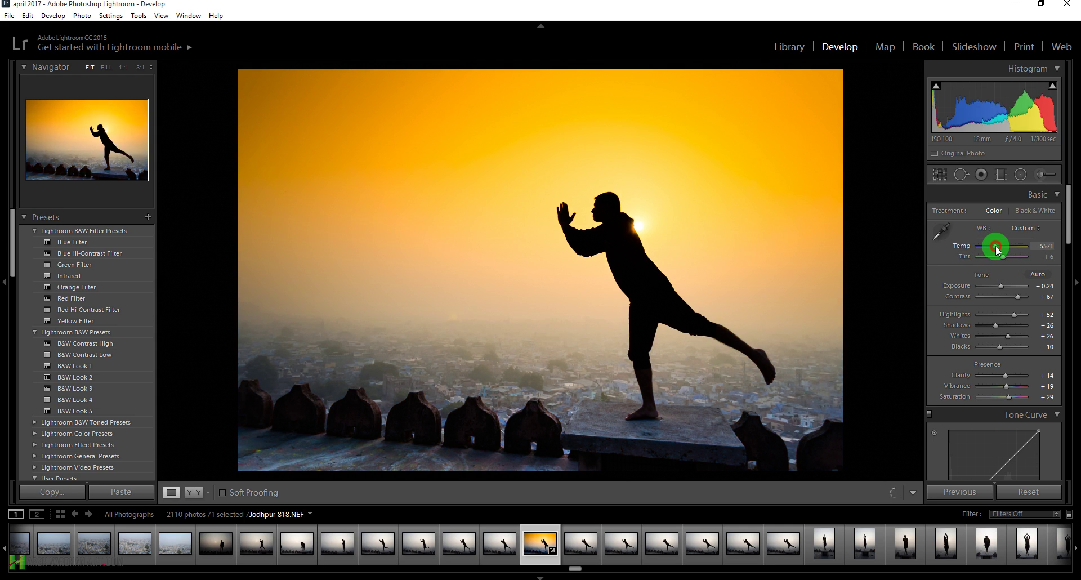
left_click_drag(996, 249, 996, 249)
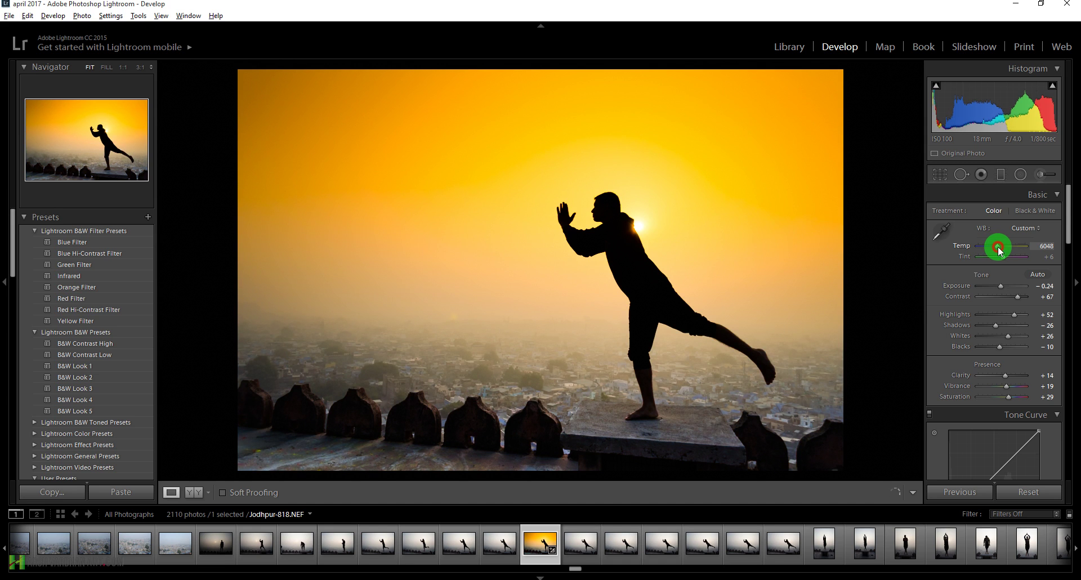
left_click_drag(1002, 256, 1011, 263)
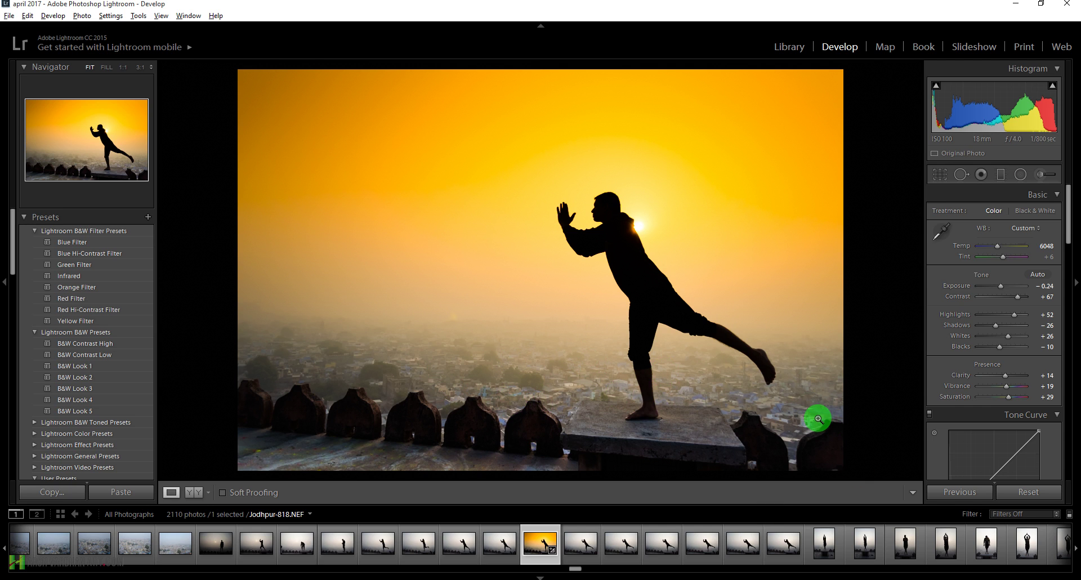
Step: Reopen the lower graduated filter for editing and set its Temp to −52
left_click(1000, 175)
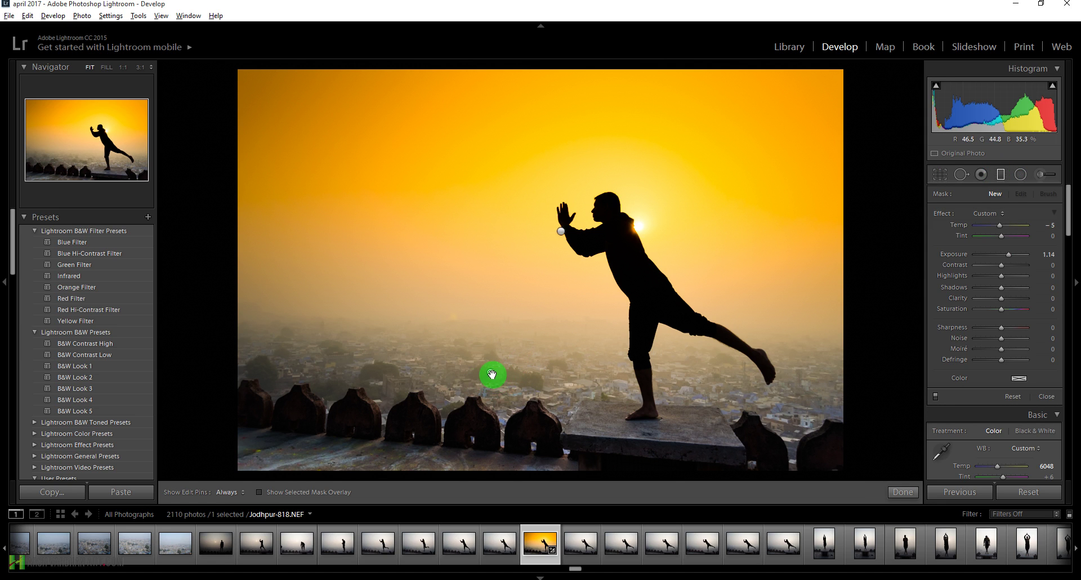
left_click(560, 232)
left_click(505, 366)
left_click(490, 373)
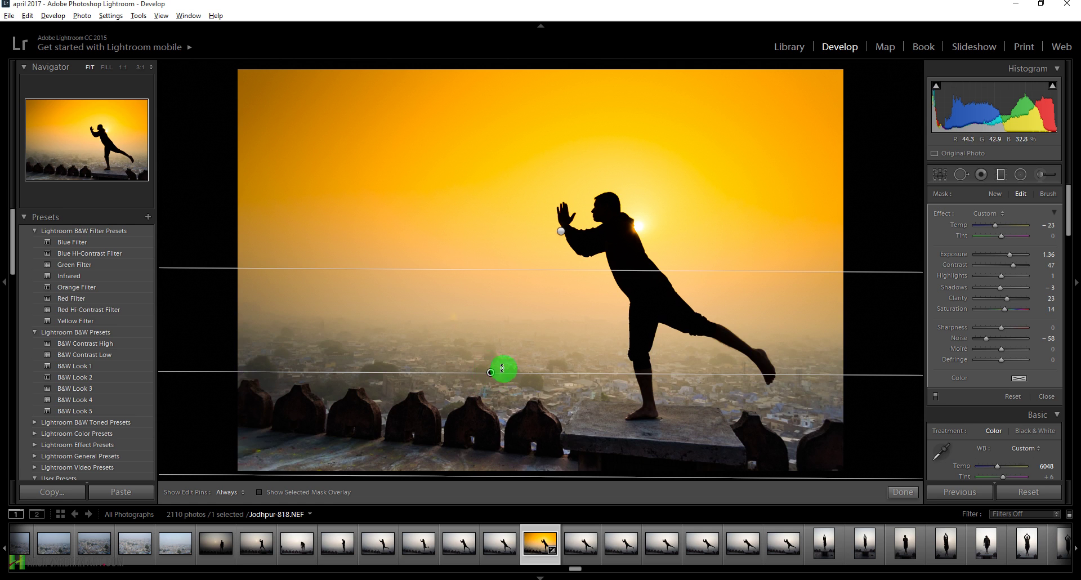
mouse_move(490, 374)
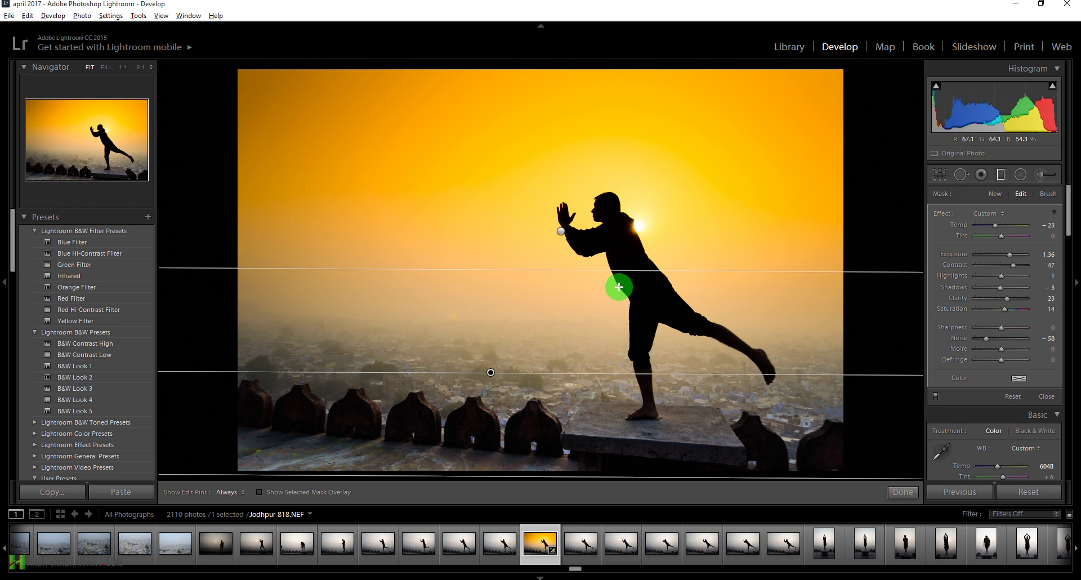
left_click_drag(994, 229, 987, 229)
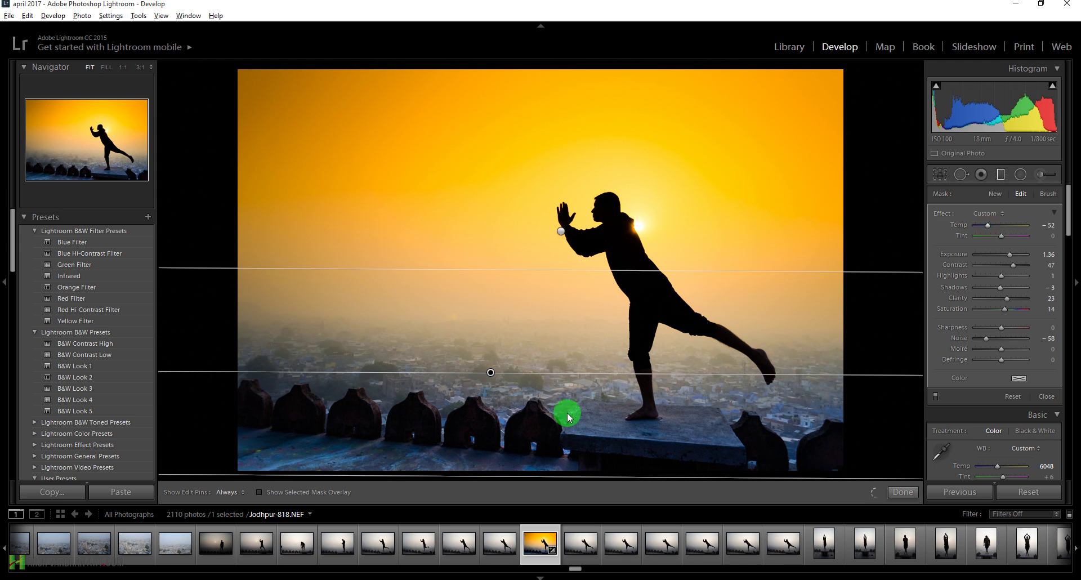
Step: Shift the lower filter slightly up, narrow its gradient by lowering the upper boundary to the man's waist, and set Saturation to 25
left_click_drag(493, 374, 497, 358)
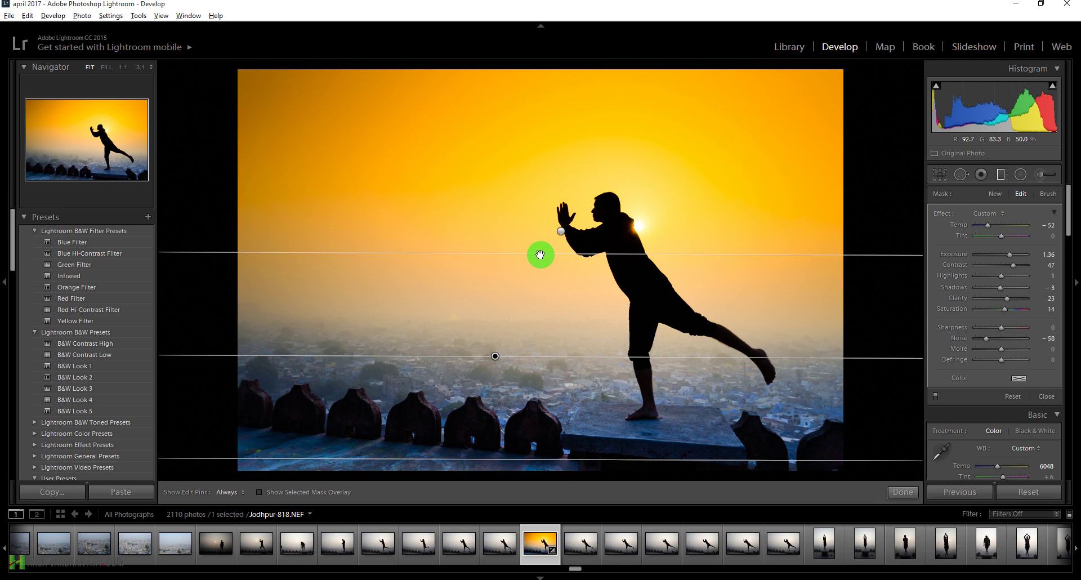
left_click_drag(541, 254, 538, 285)
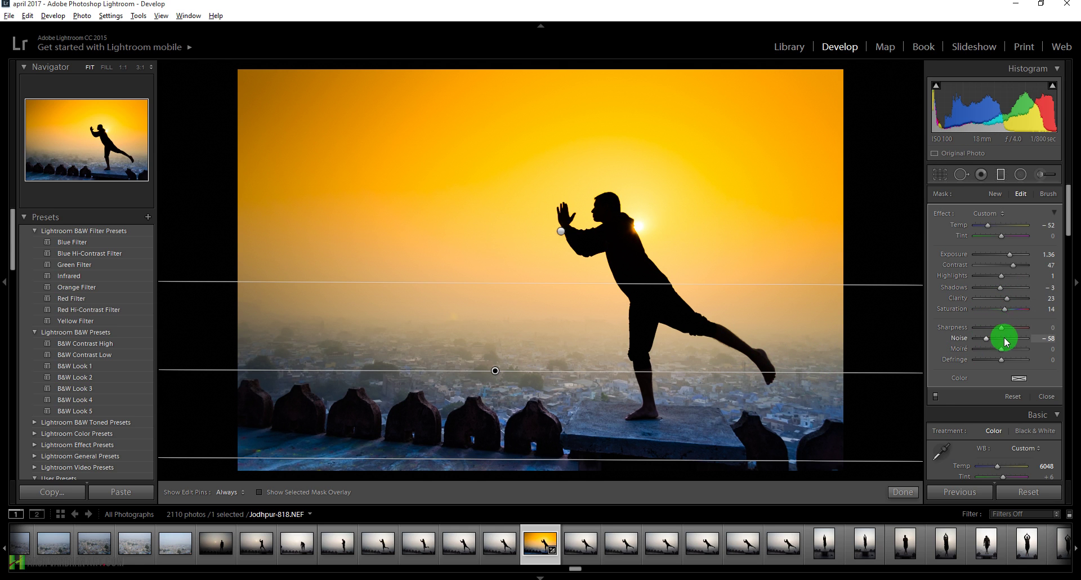
left_click_drag(1004, 309, 1009, 313)
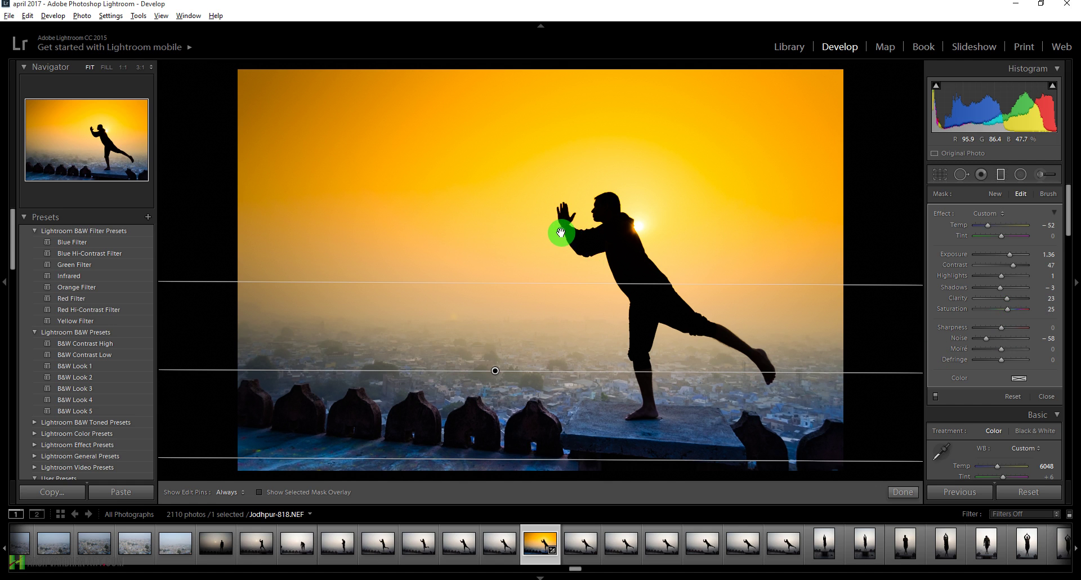
Step: Select the sky graduated filter and set its Exposure to −1.54 and Tint to 63
left_click(560, 232)
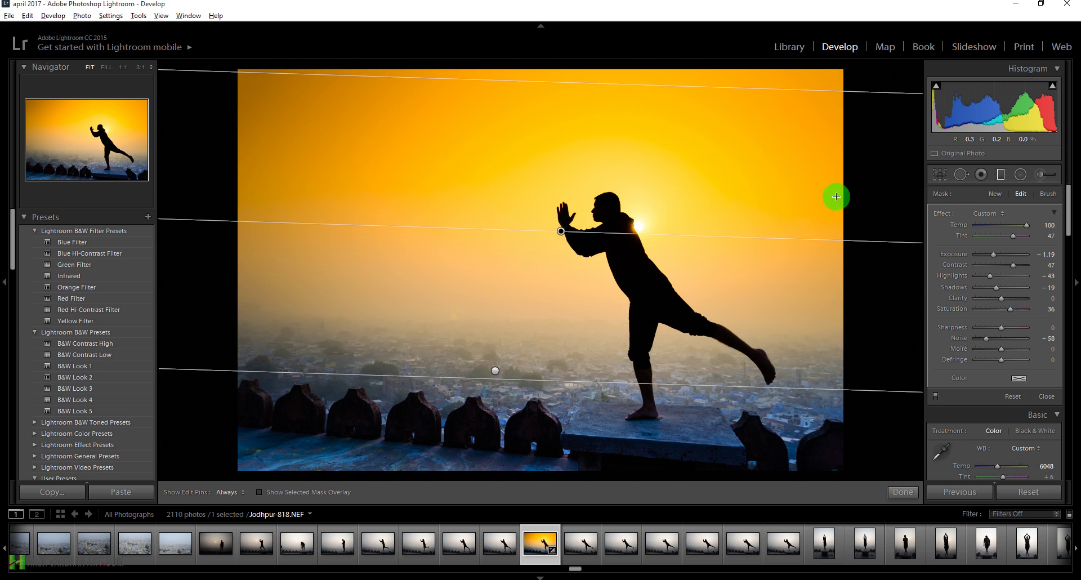
left_click_drag(994, 257, 992, 257)
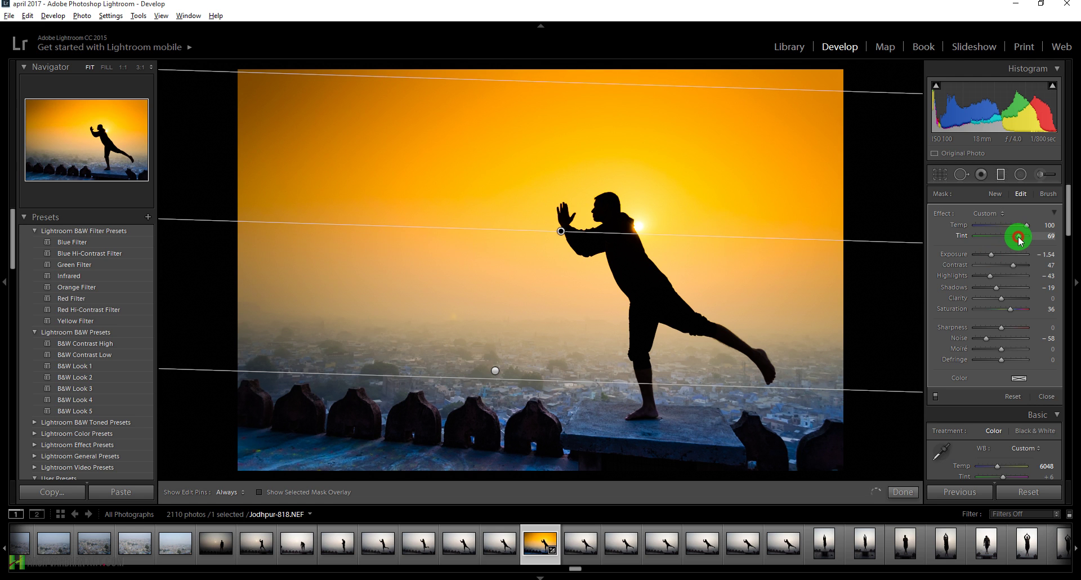
left_click_drag(1017, 239, 1015, 239)
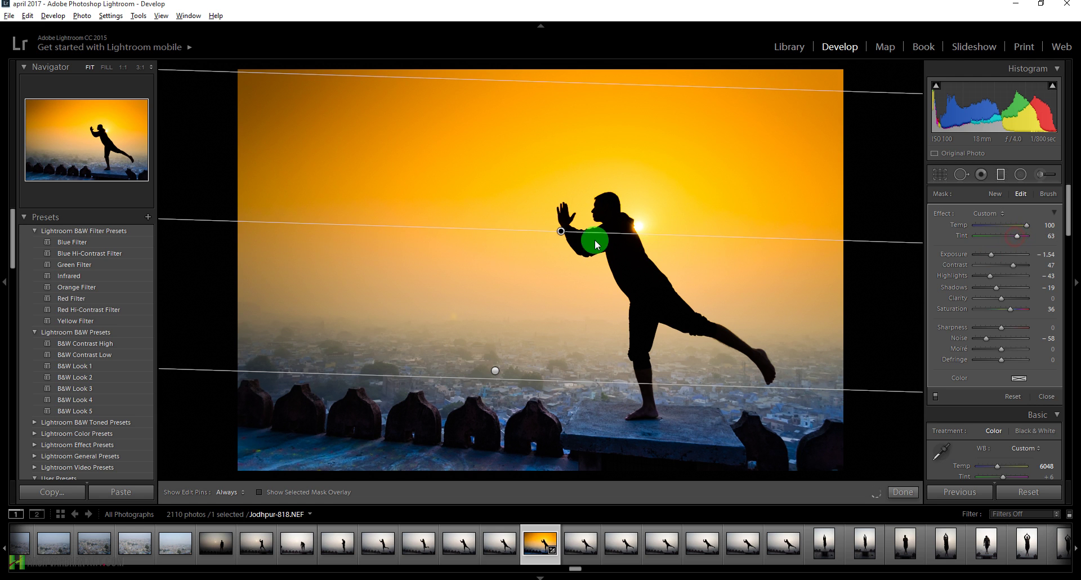
Step: Move the sky filter down to about the man's waist, set its Clarity to −23, and finish editing the filters
left_click_drag(560, 241, 555, 269)
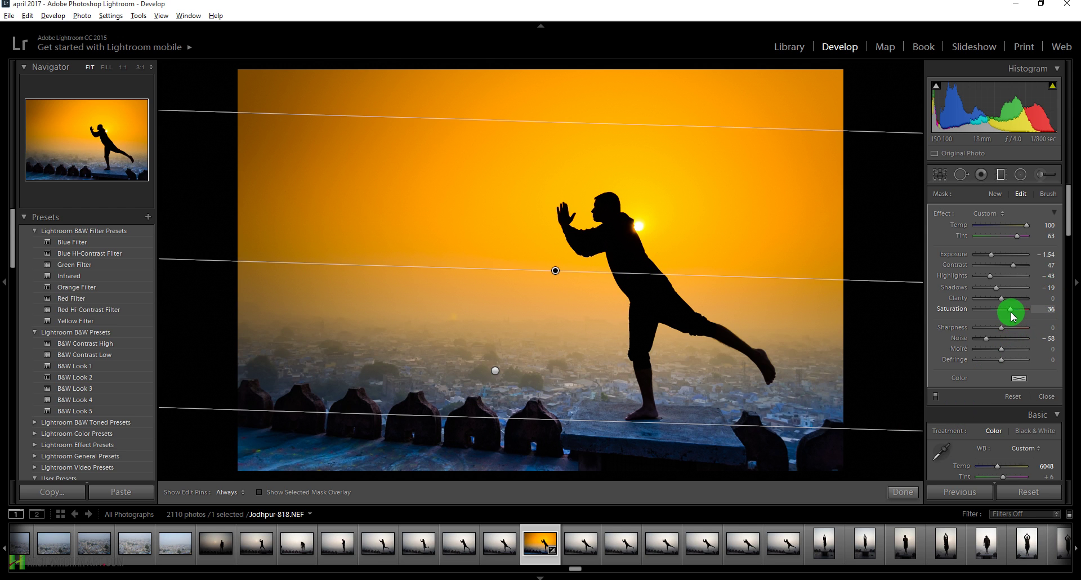
left_click_drag(1011, 314, 1014, 315)
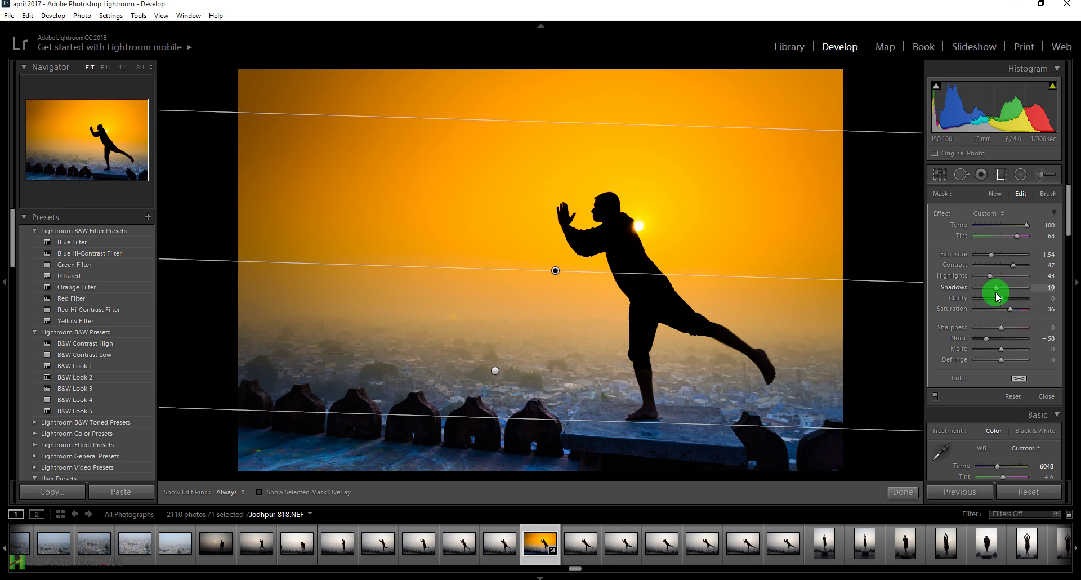
left_click_drag(999, 303, 993, 302)
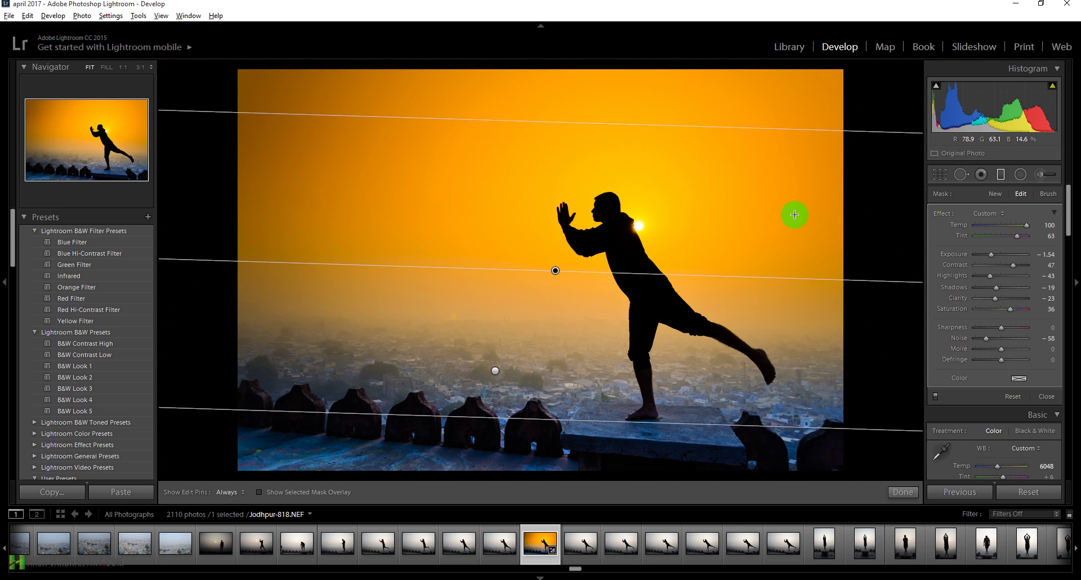
left_click(902, 493)
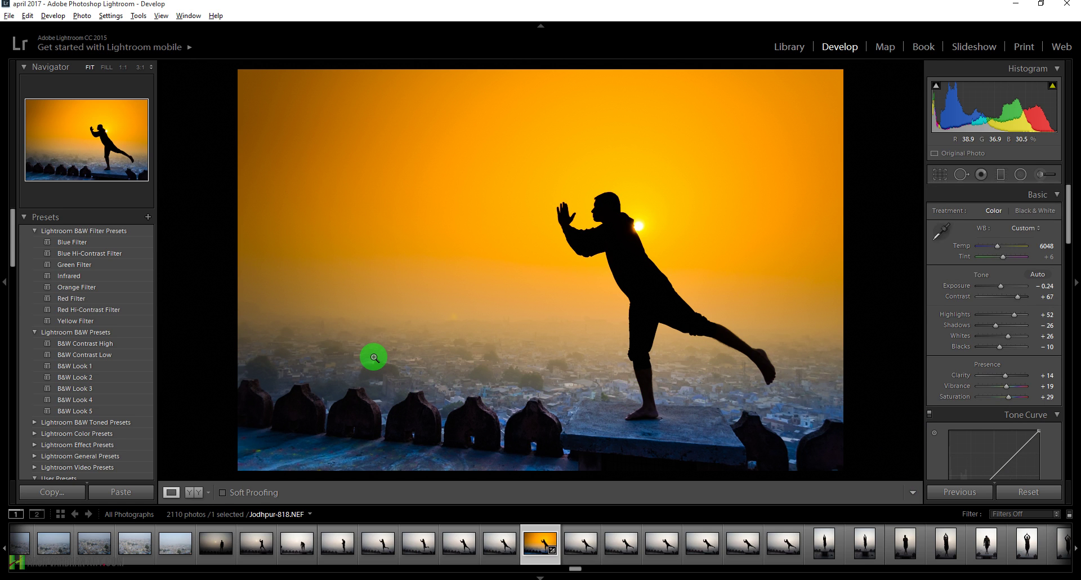
Step: Shape the RGB tone curve into a gentle S with a lowered point in the darks and a raised point in the lights
left_click_drag(1070, 219, 1064, 242)
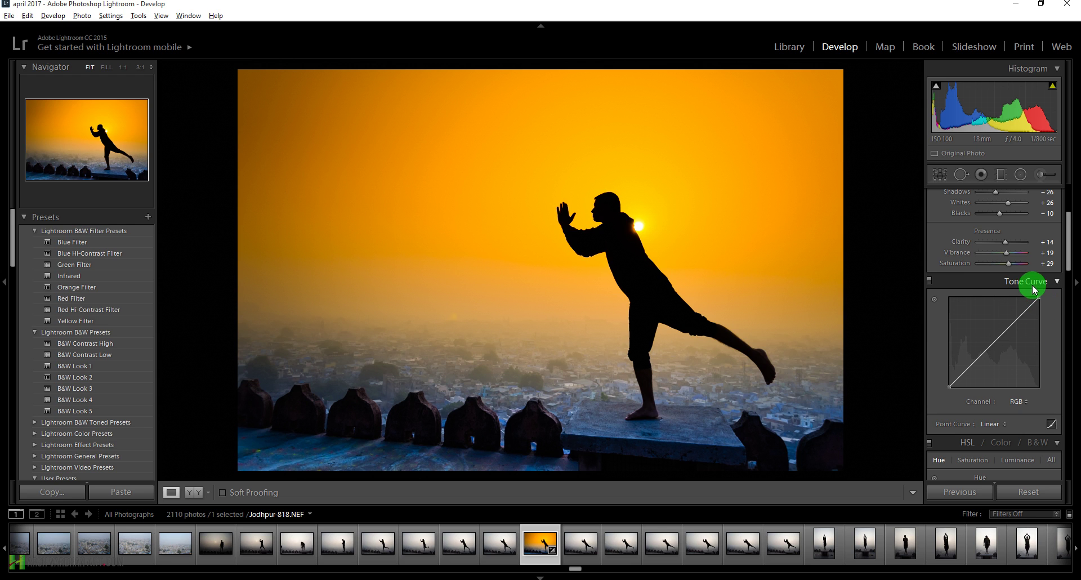
left_click_drag(1069, 258, 1069, 271)
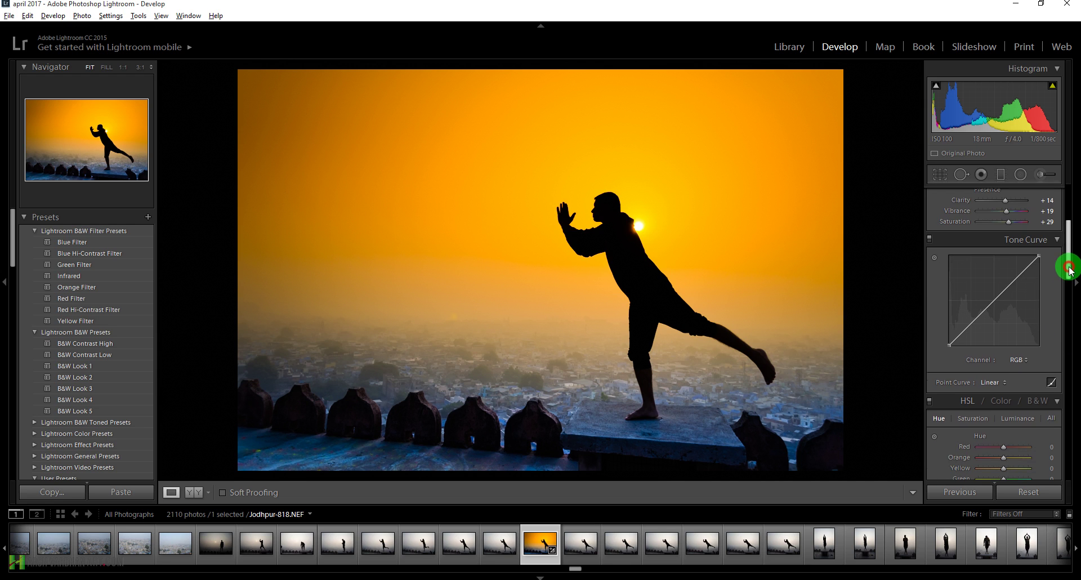
left_click(974, 320)
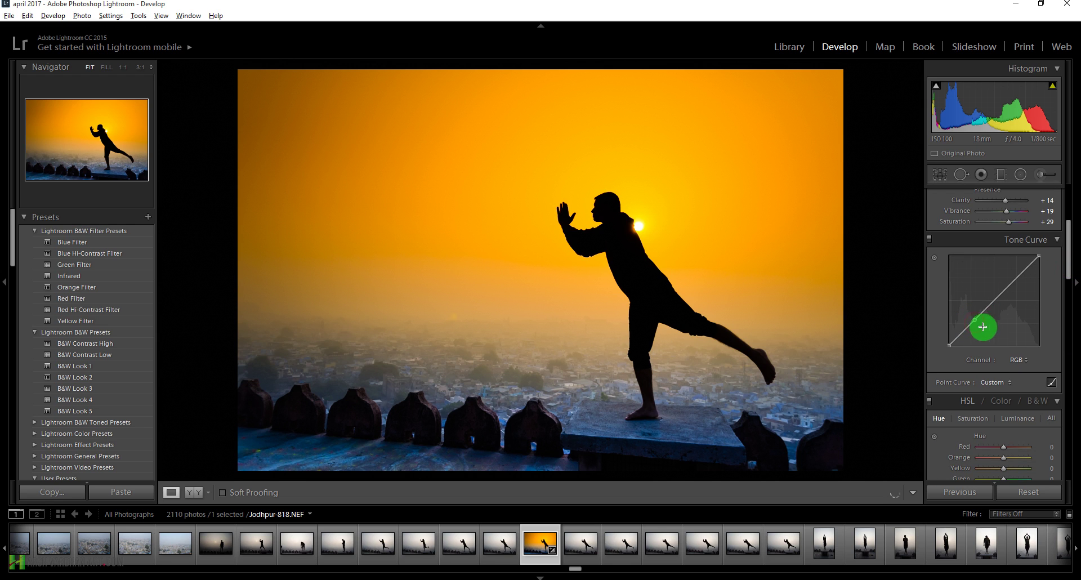
left_click(1017, 277)
left_click_drag(974, 321, 975, 326)
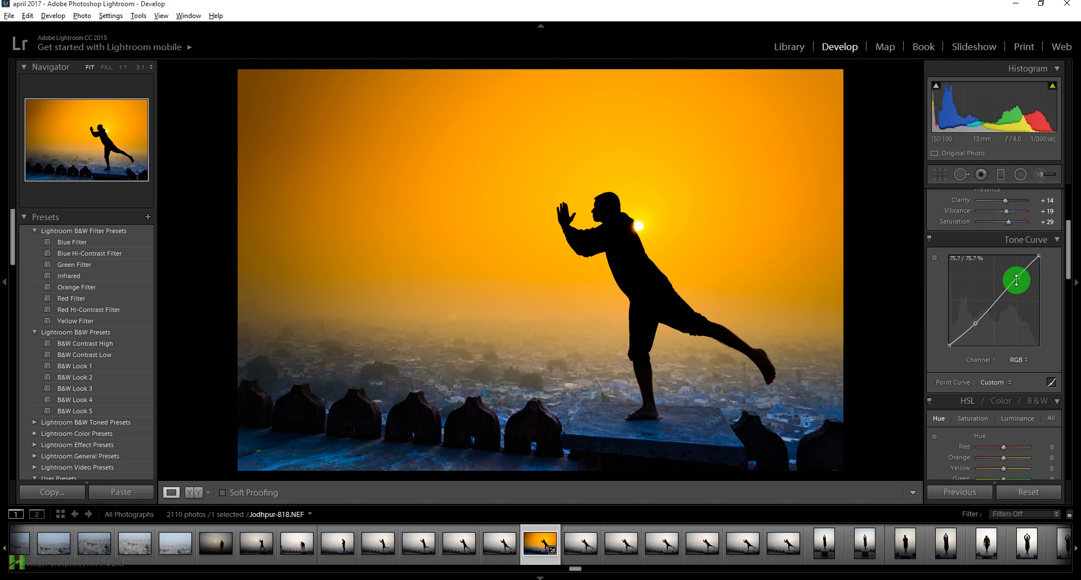
left_click_drag(1017, 279, 1014, 272)
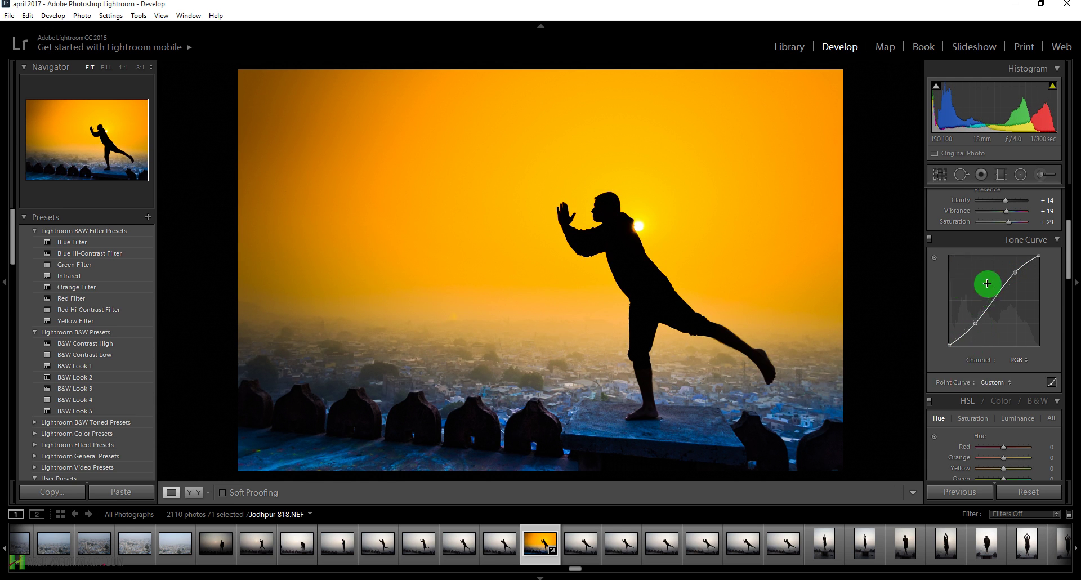
Step: Compare the photo with the tone curve adjustment off and on, leaving it enabled
left_click(930, 239)
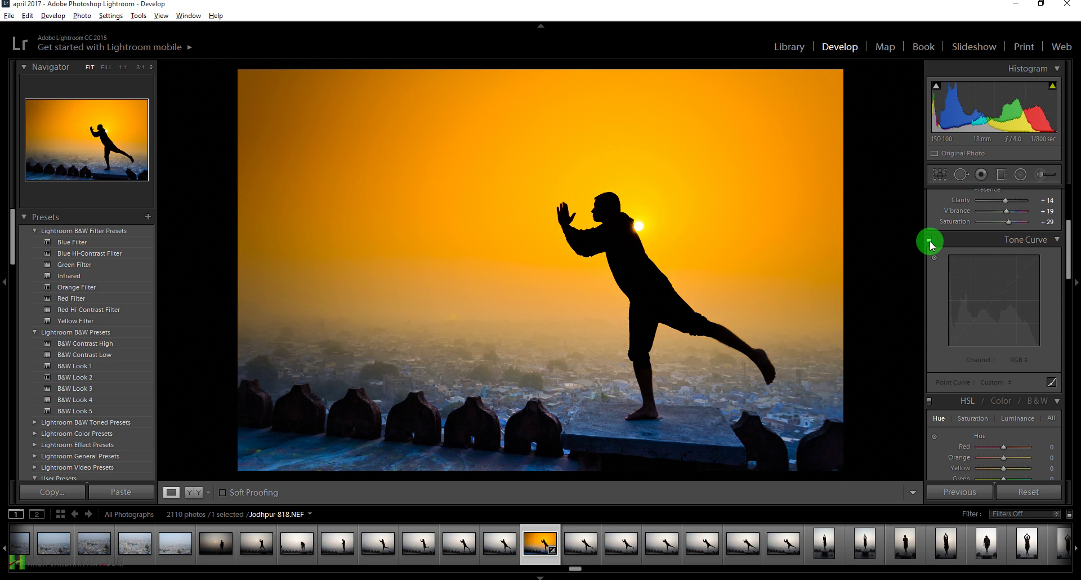
left_click(929, 239)
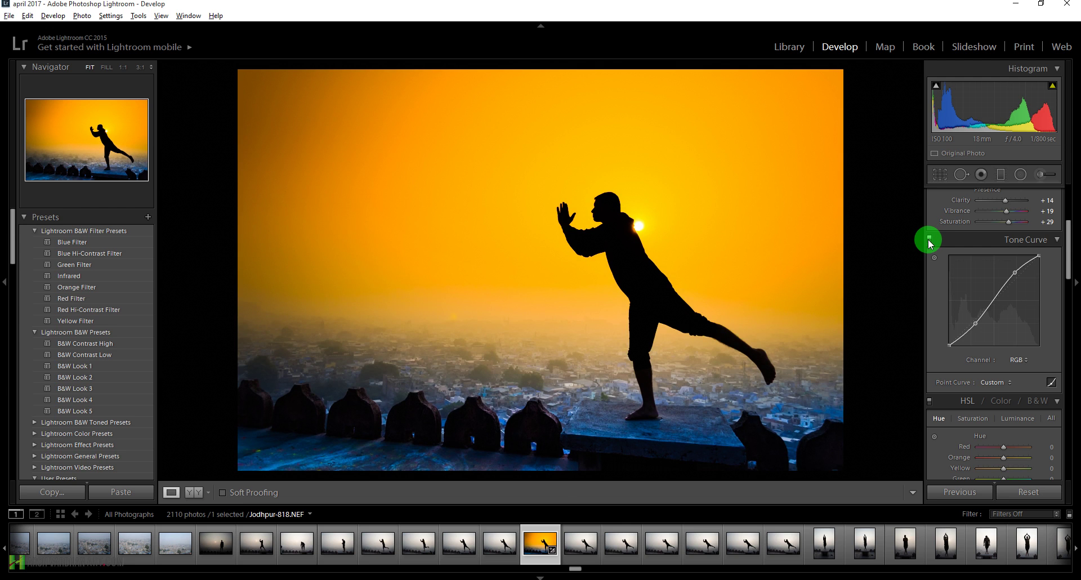
left_click(930, 239)
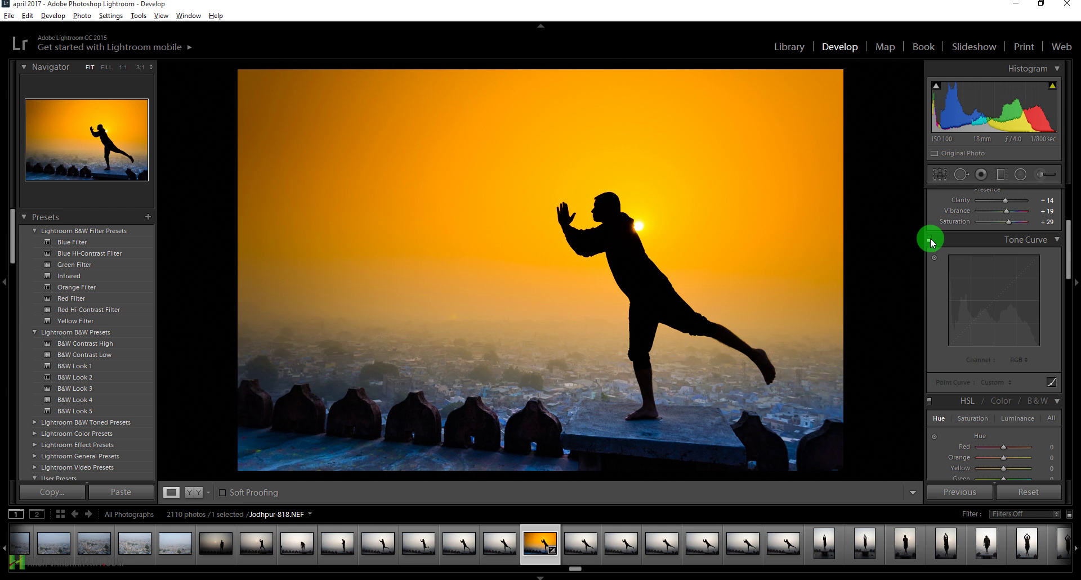
left_click(930, 239)
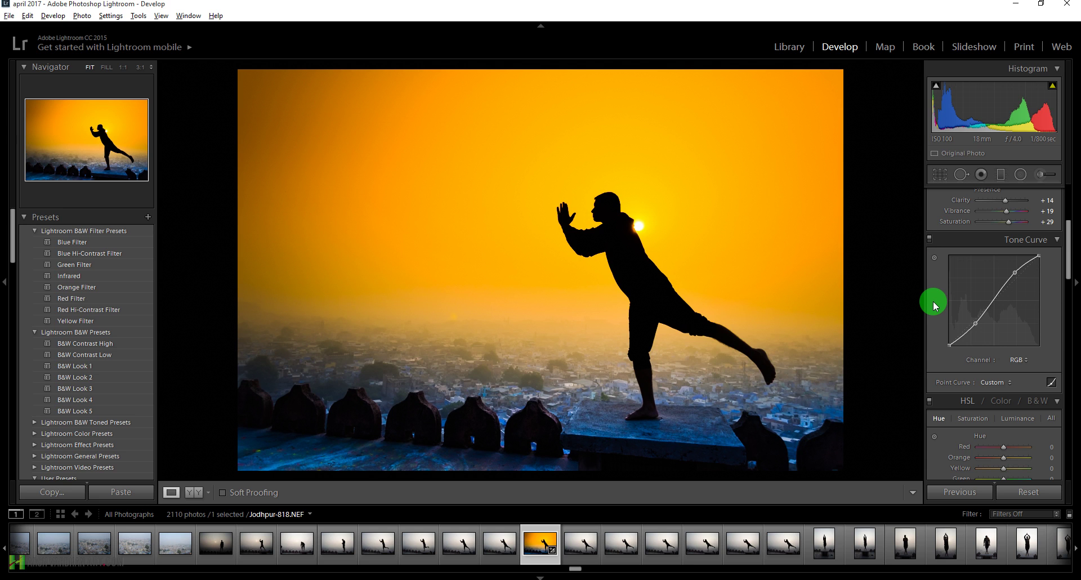
Step: Try a light post-crop vignette of +40, and set the vignetting Amount to −7 for slightly darker edges
left_click_drag(1066, 274, 1062, 433)
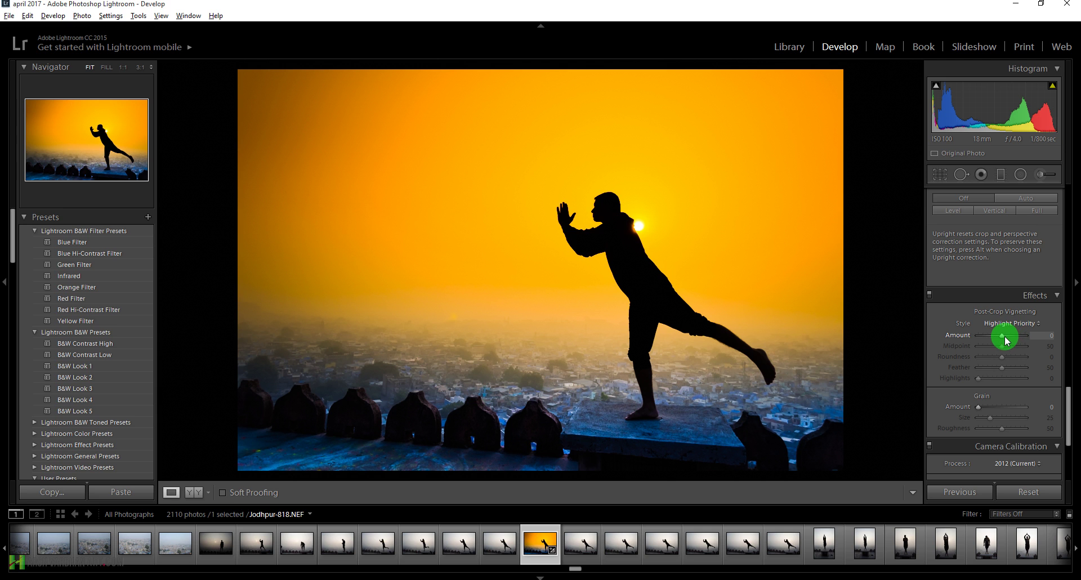
left_click_drag(1003, 339, 1013, 340)
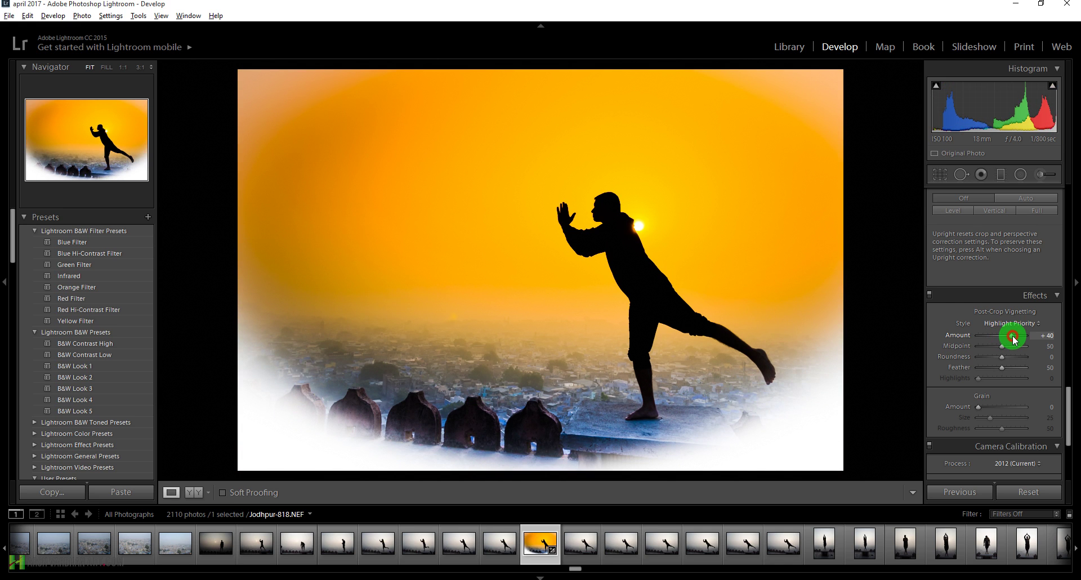
left_click_drag(1013, 337, 1002, 338)
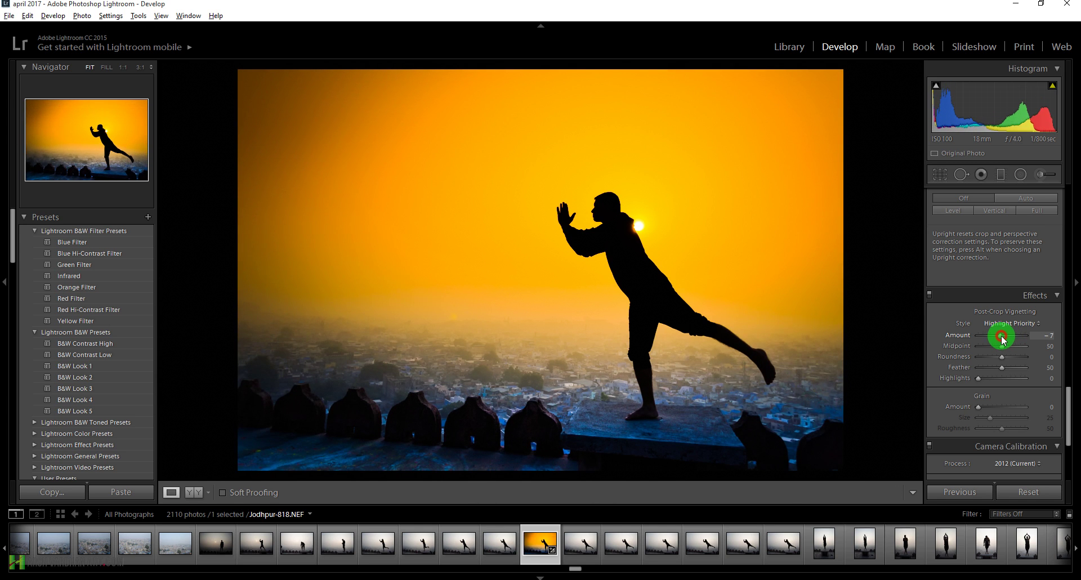
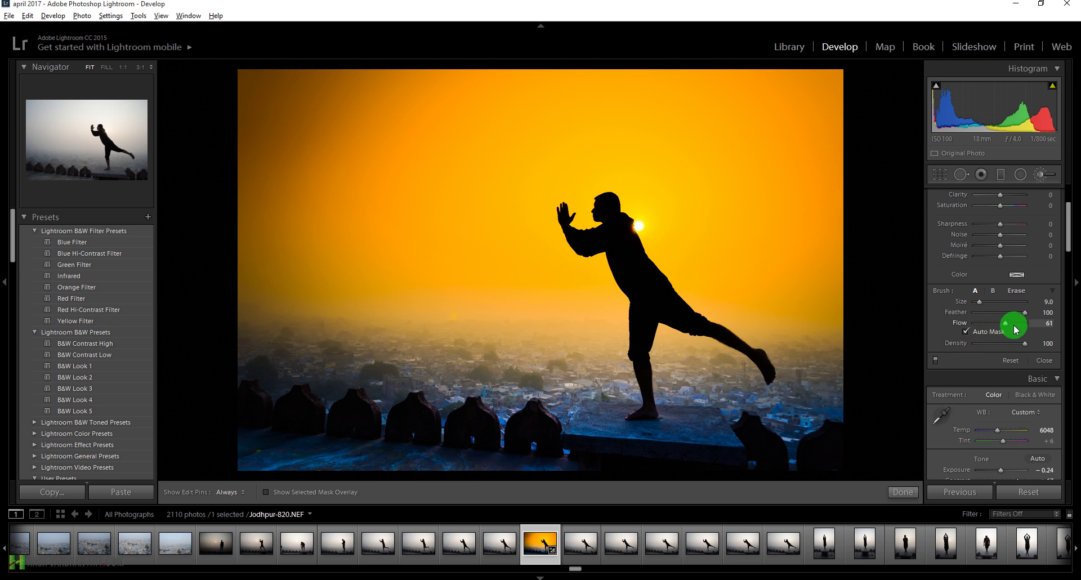
Step: Set the adjustment brush's Flow to 100 and Size to 22.5, and place a brush spot on the sun
left_click_drag(1005, 322, 1031, 324)
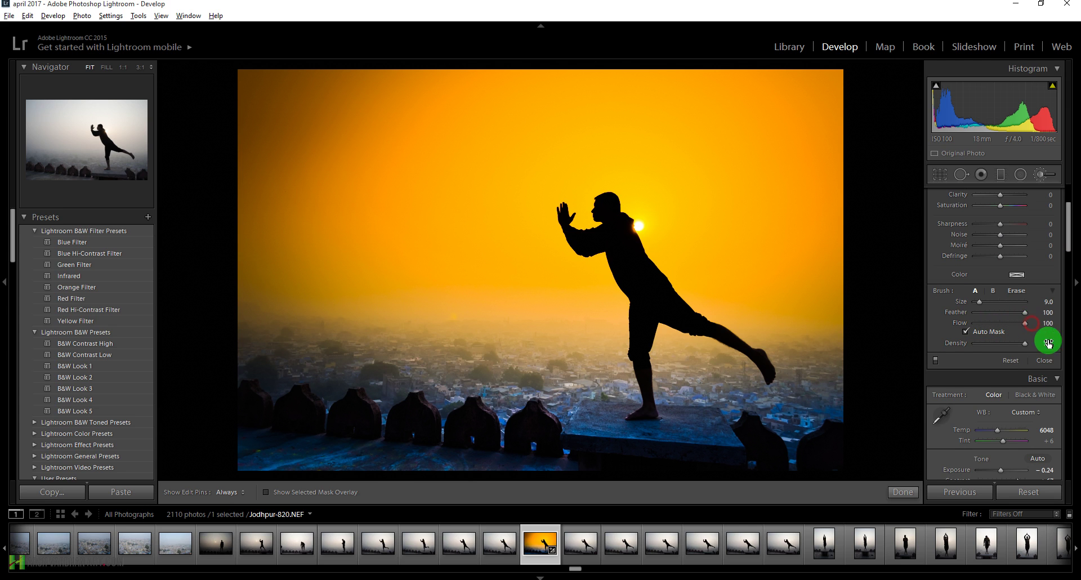
scroll(1069, 234, "up", 1)
left_click_drag(980, 325, 986, 325)
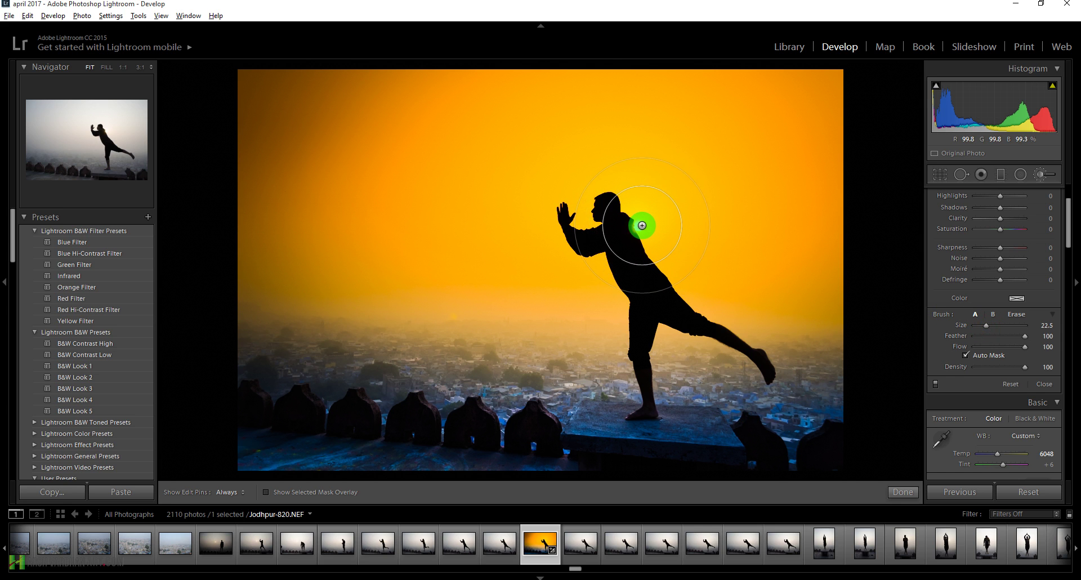
left_click(639, 227)
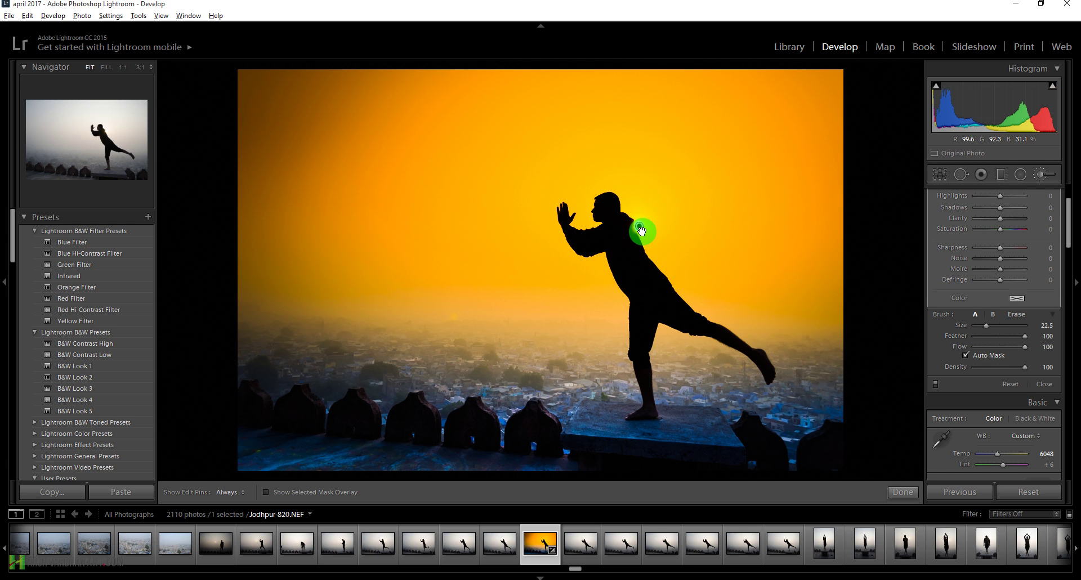
Step: Set the brush Exposure to 2.62 and paint a bright glow over the sky right beside the sun
left_click_drag(1068, 239, 1068, 223)
left_click(1007, 255)
left_click_drag(1008, 255, 1016, 258)
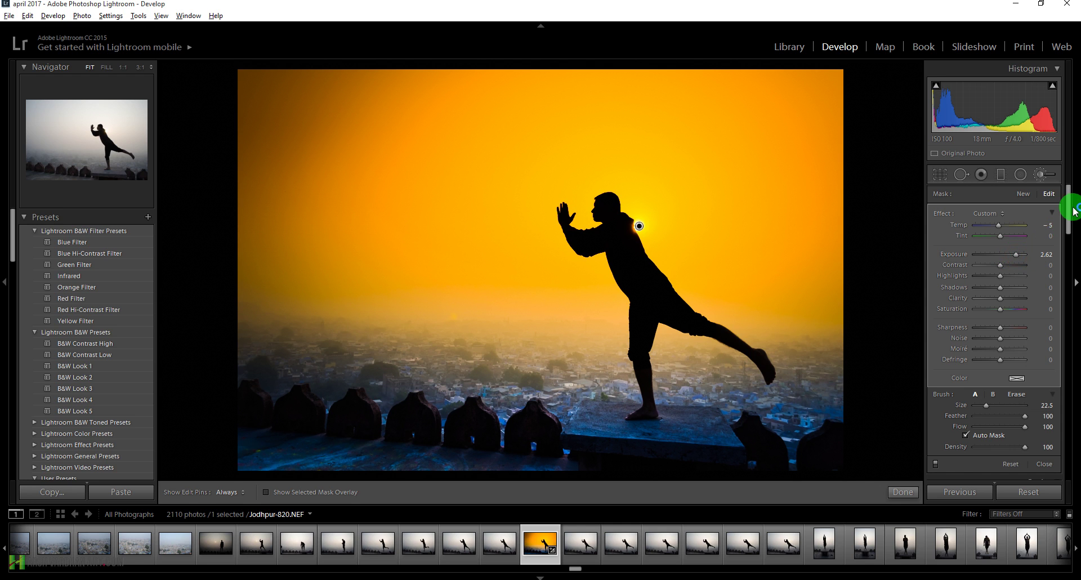
mouse_move(1068, 208)
left_mouse_down()
mouse_move(1071, 233)
mouse_move(1069, 221)
left_mouse_up()
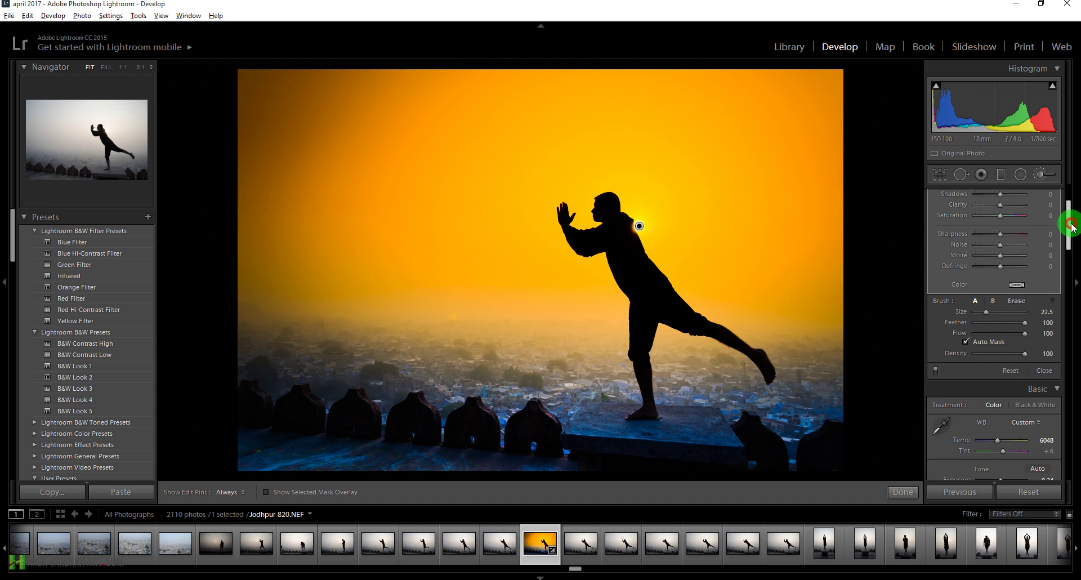
left_click(644, 225)
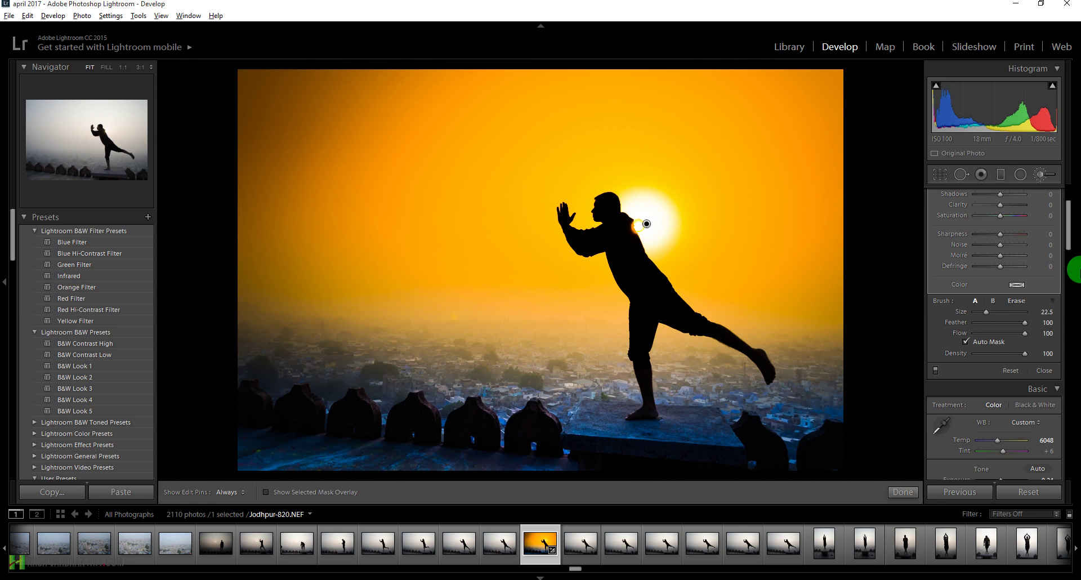
Step: Try softening the sun glow with Temp 56, Tint 100, Exposure 1.52 and Contrast 54, and finish the brush edit
left_click_drag(1068, 229, 1070, 211)
left_click_drag(1015, 250, 1004, 257)
left_click_drag(998, 222, 1016, 224)
left_click_drag(999, 232, 1025, 236)
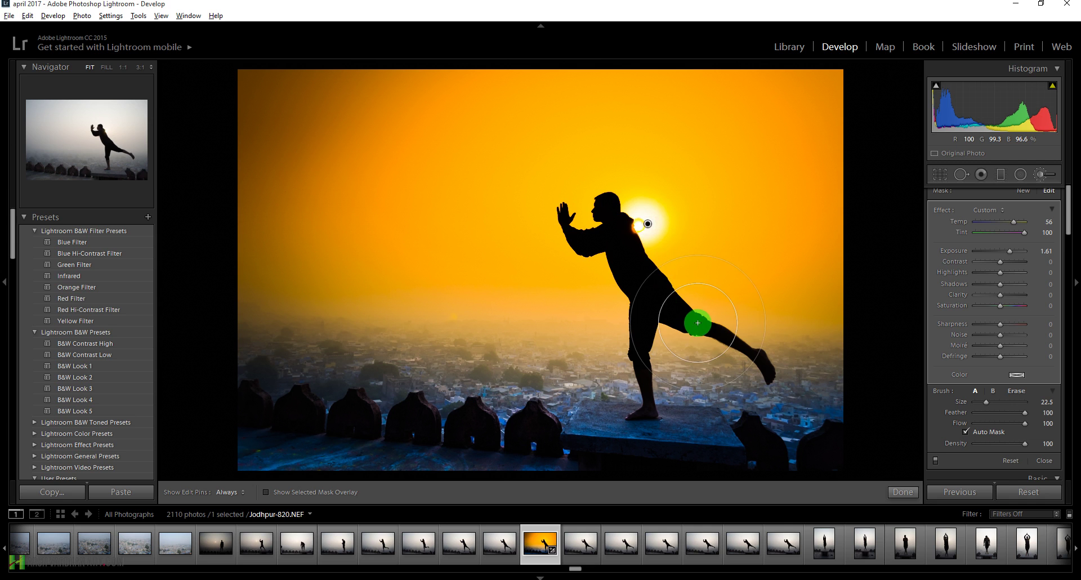
left_click_drag(1000, 261, 1010, 256)
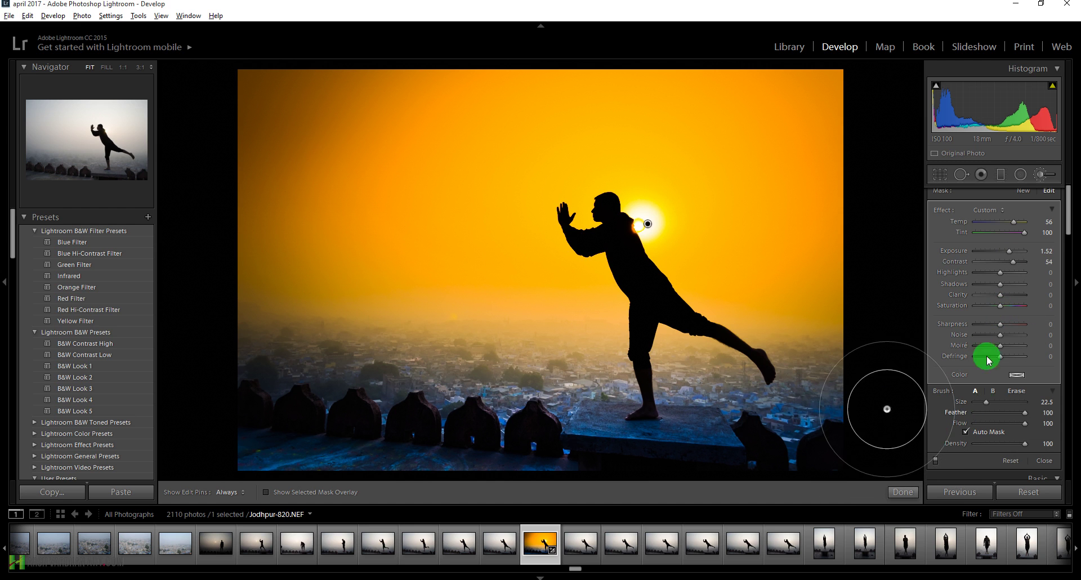
left_click(901, 492)
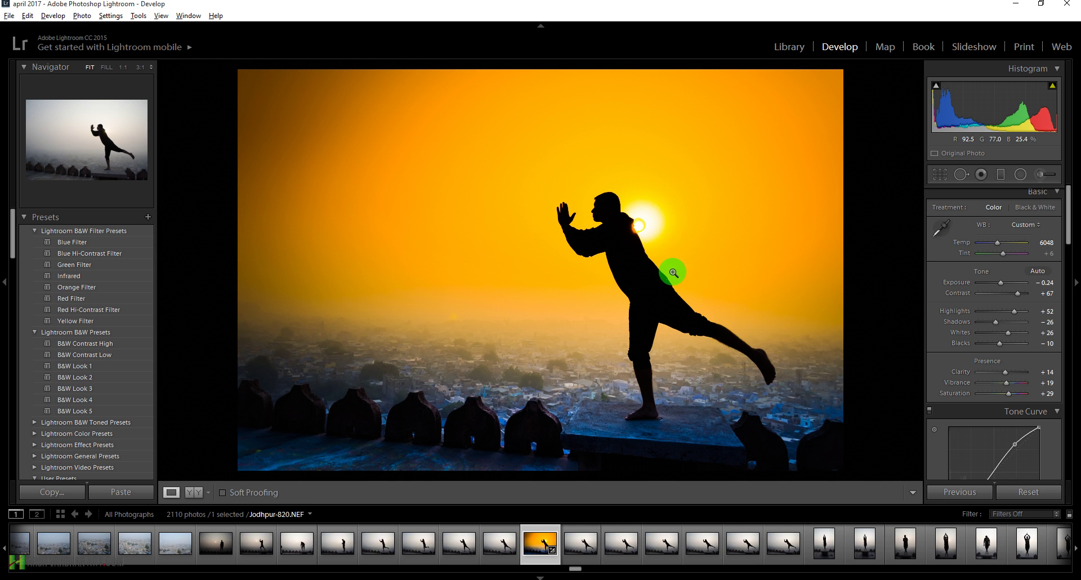
Step: Try Exposure 3.17 on the sun's brush spot and a painted spot above the raised leg, then remove all brush spots and finish
left_click(1041, 179)
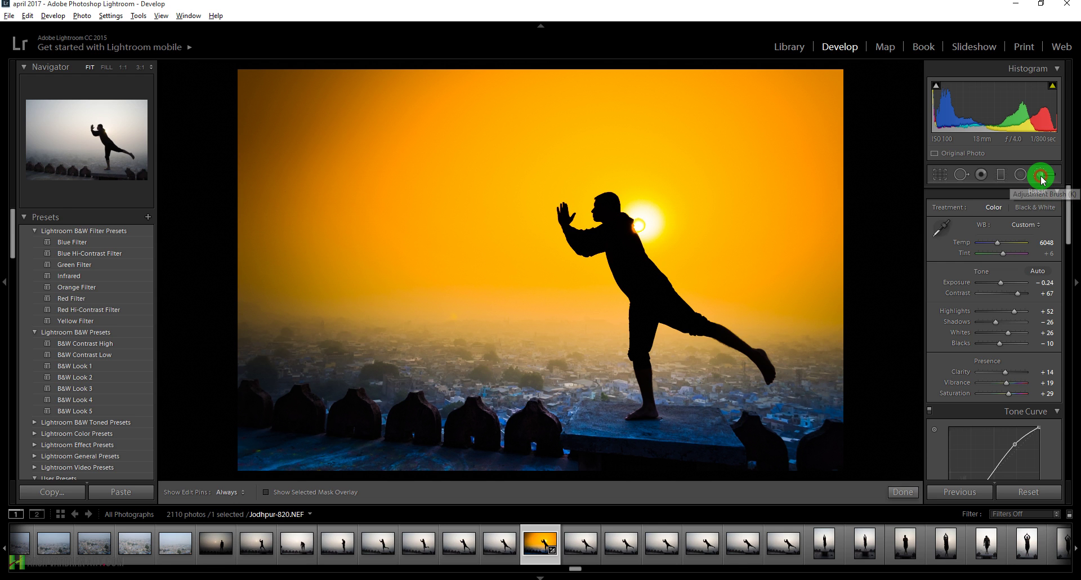
left_click(647, 226)
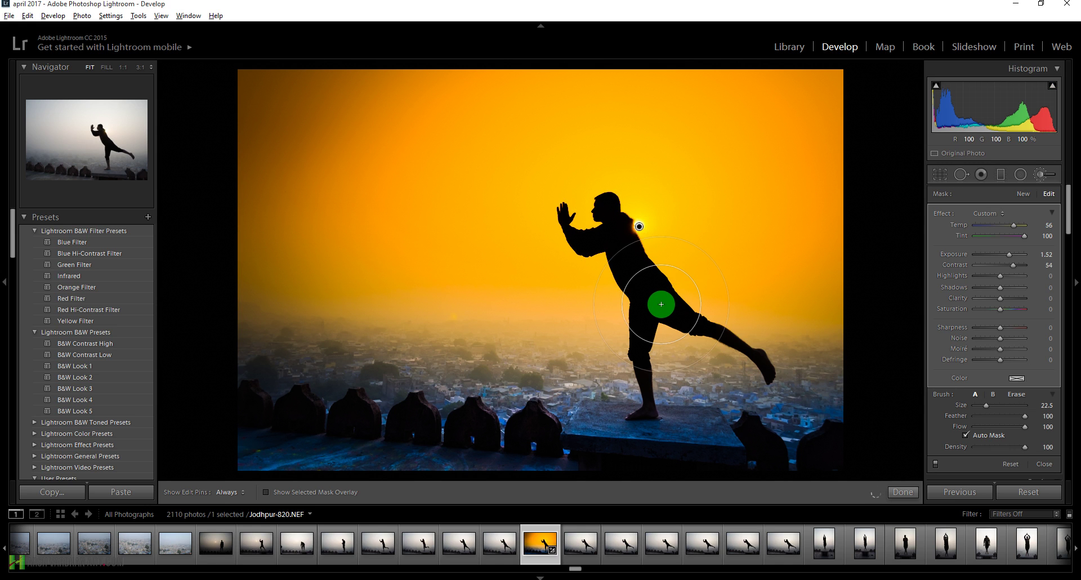
left_click_drag(1009, 256, 1020, 256)
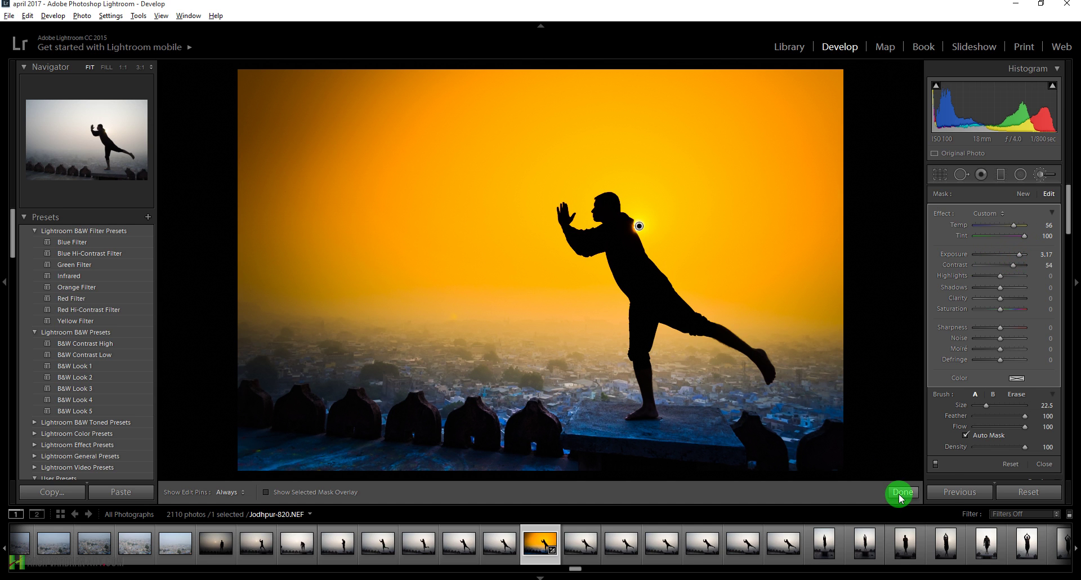
mouse_move(692, 246)
left_mouse_down()
mouse_move(704, 268)
mouse_move(694, 292)
mouse_move(707, 285)
left_mouse_up()
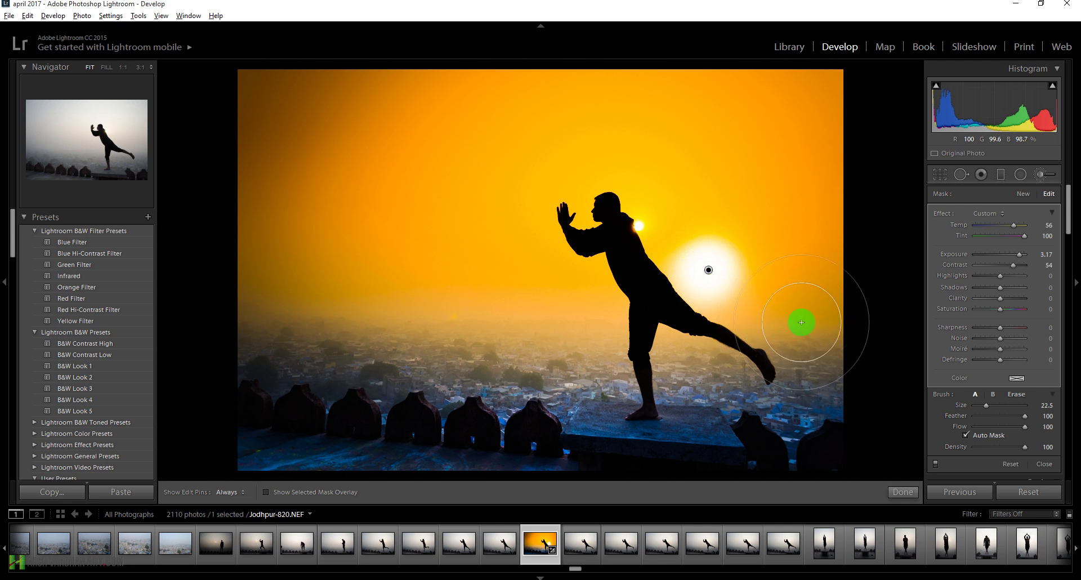
key("Return")
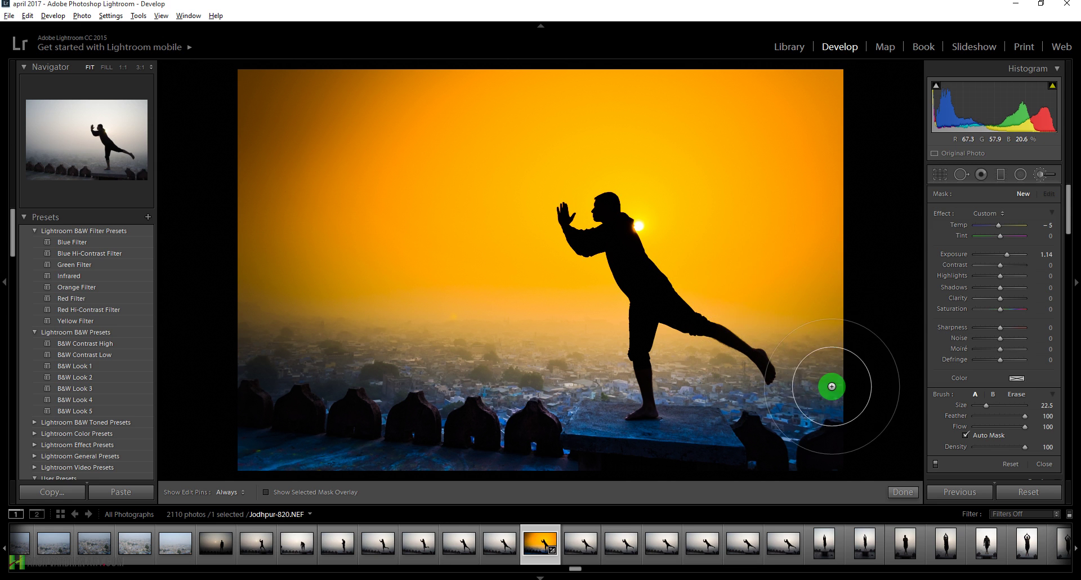
left_click(899, 492)
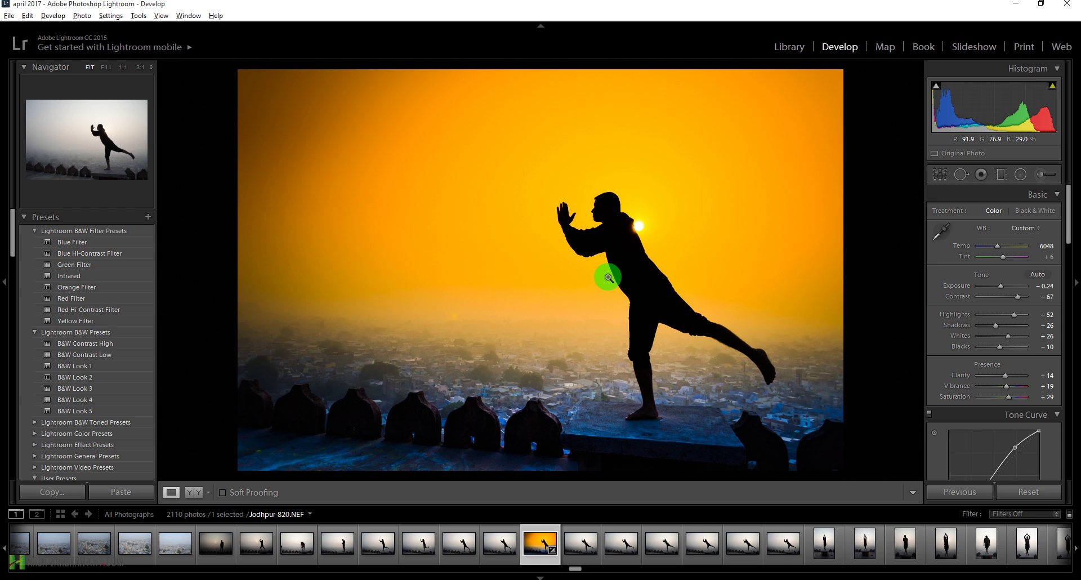
Step: View the edited photo full screen, return to the normal view and reselect Jodhpur-818.NEF in the filmstrip
key("f")
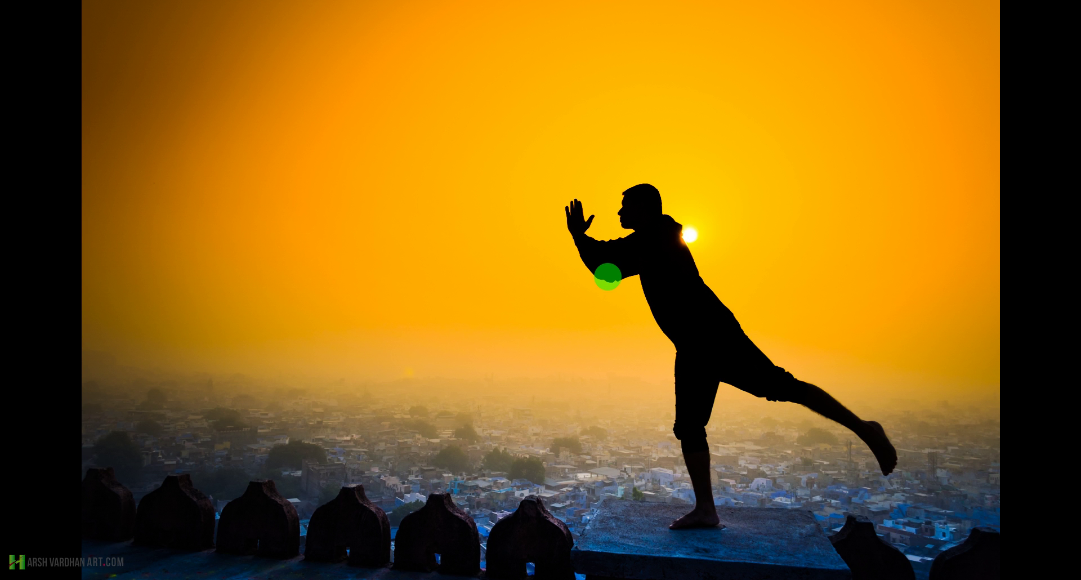
left_click(617, 195)
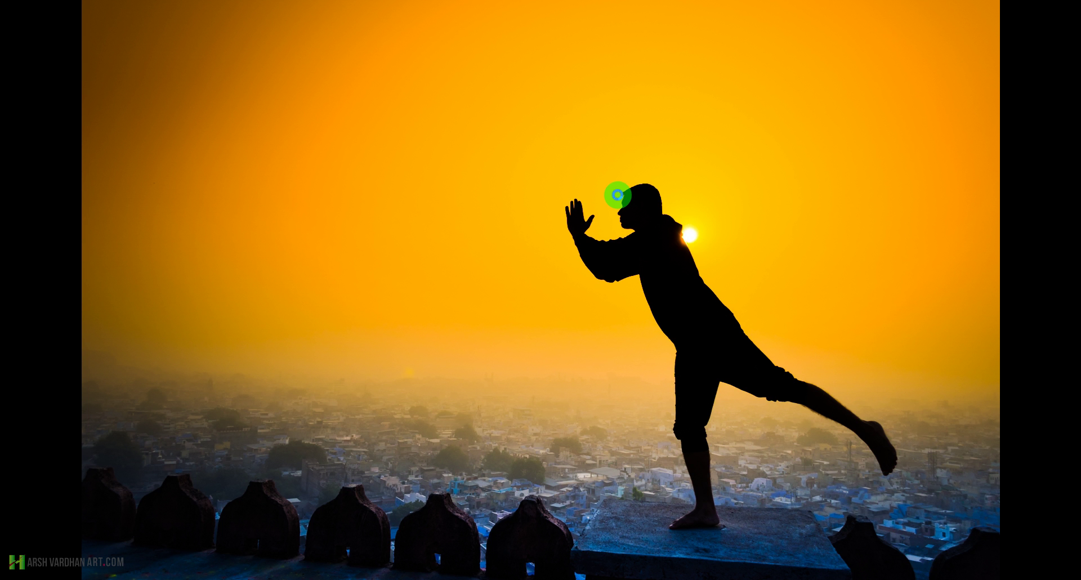
key("Escape")
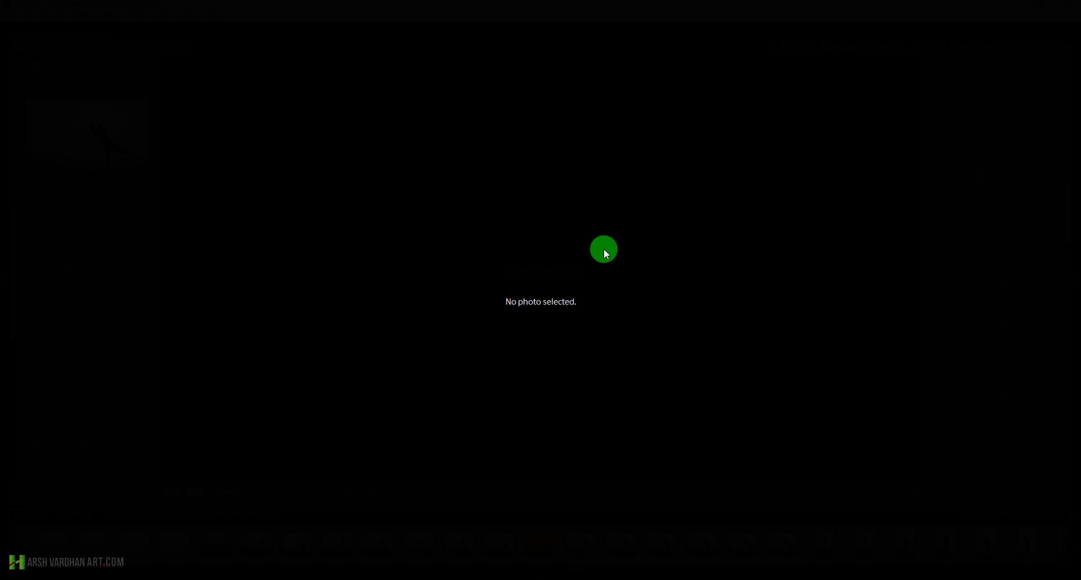
key("l")
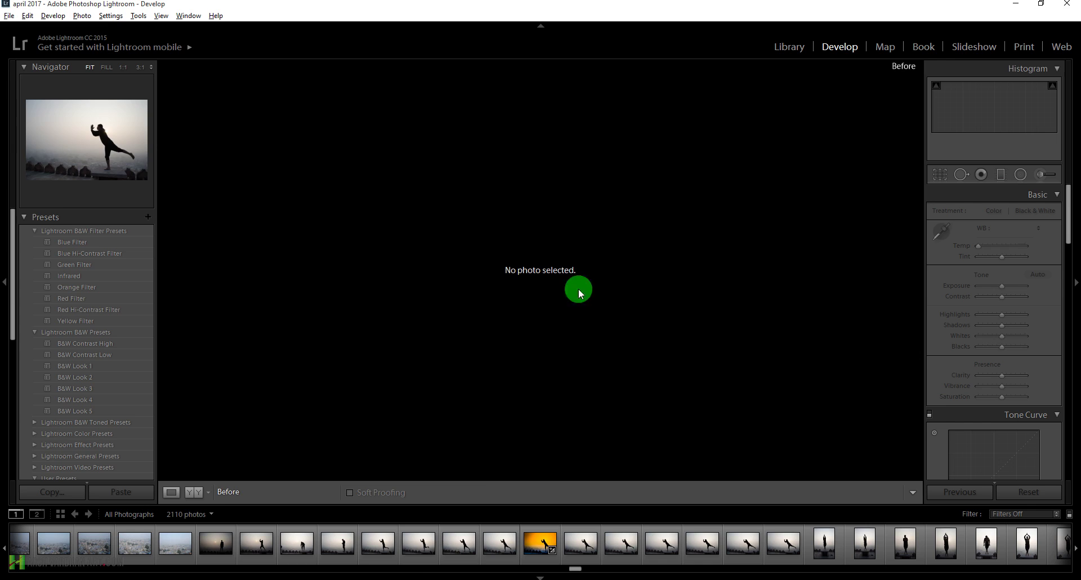
left_click(533, 545)
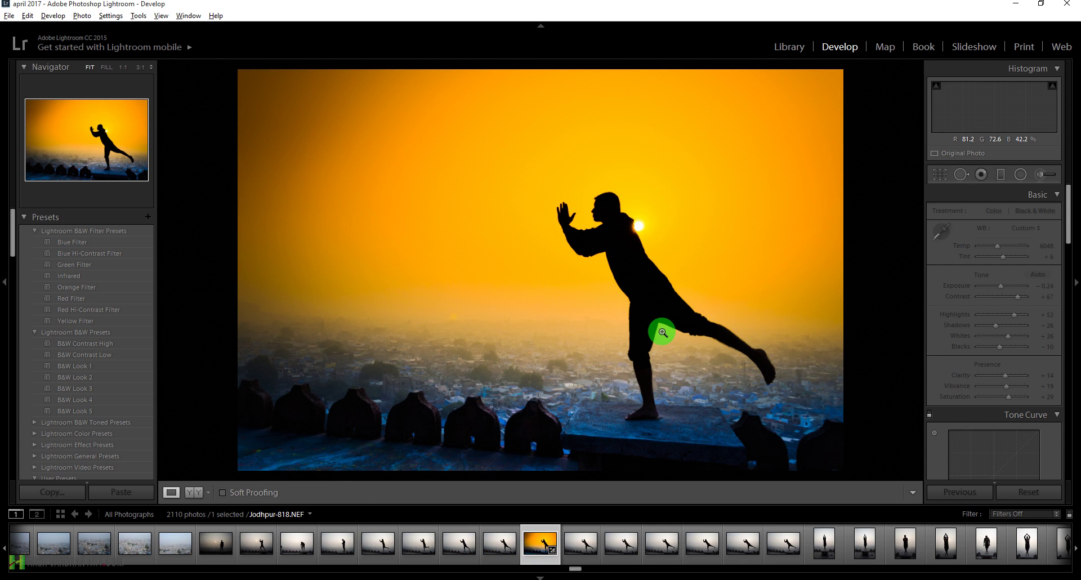
key("ctrl+d")
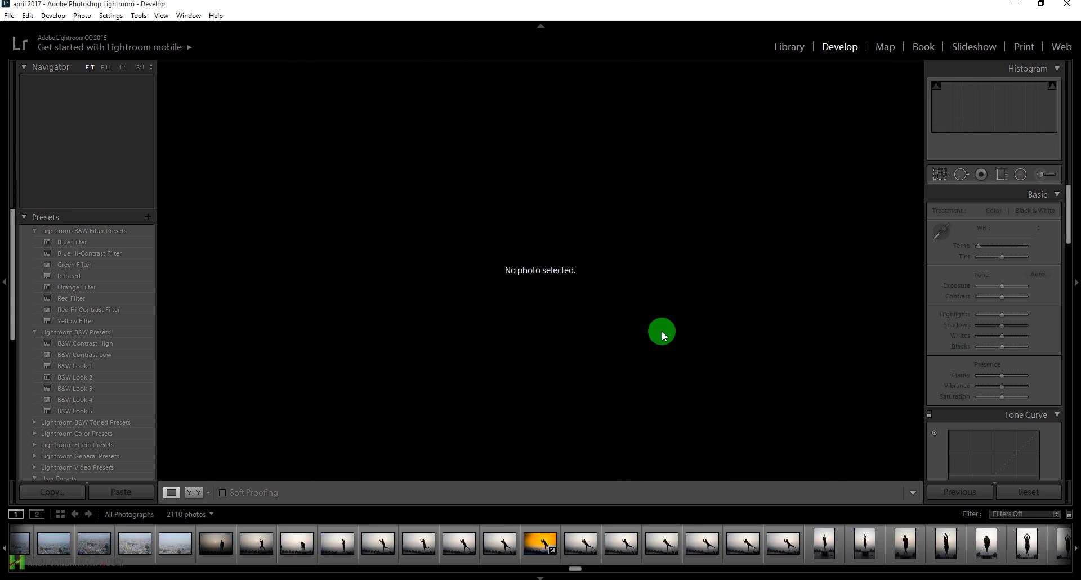
left_click(532, 543)
Step: Compare the original with the edited photo with both side panels hidden, and show before and after side by side
key("backslash")
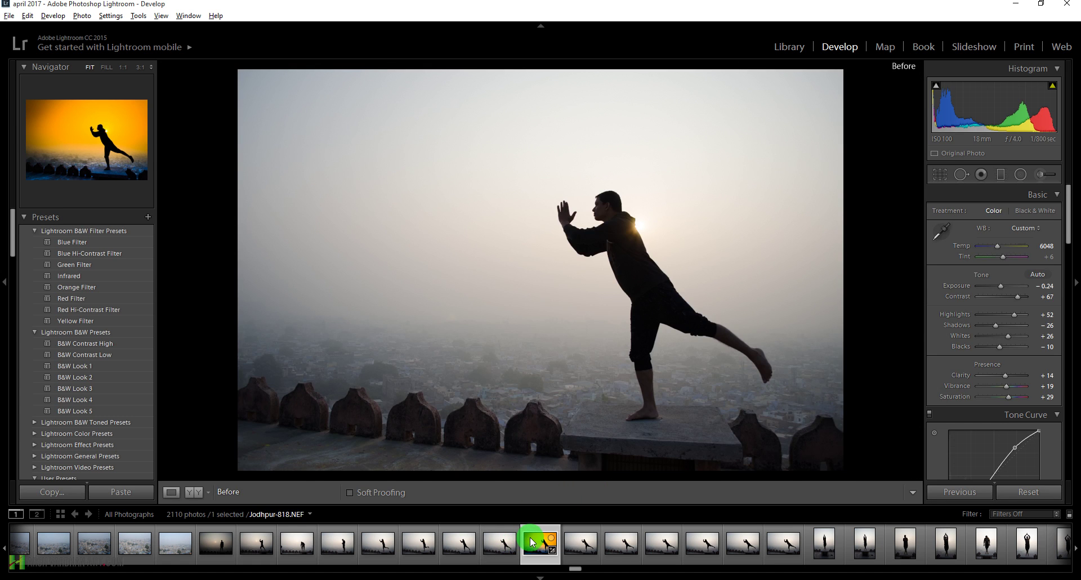
left_click(1074, 281)
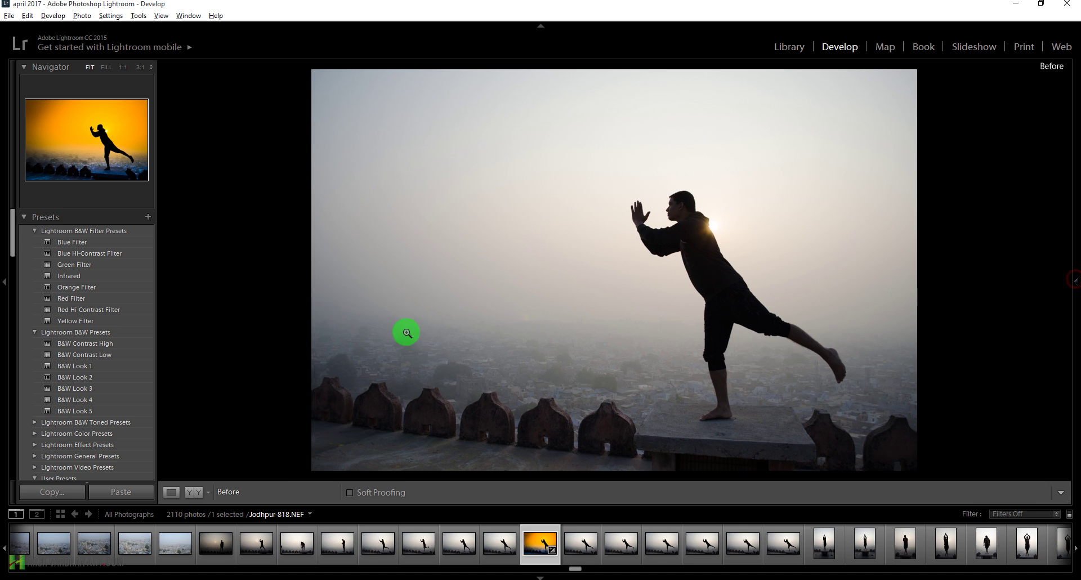
left_click(5, 282)
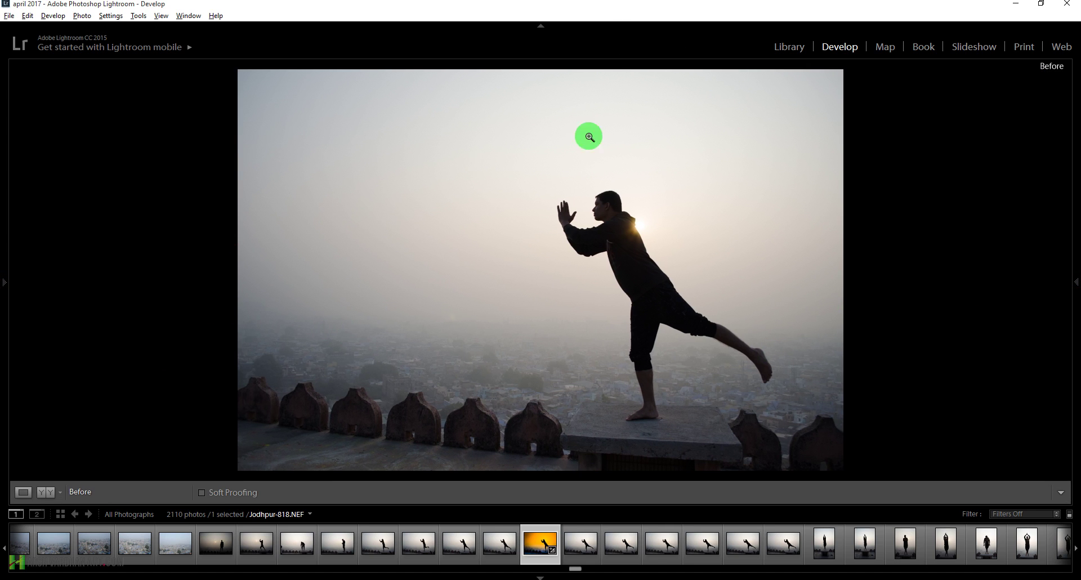
key("backslash")
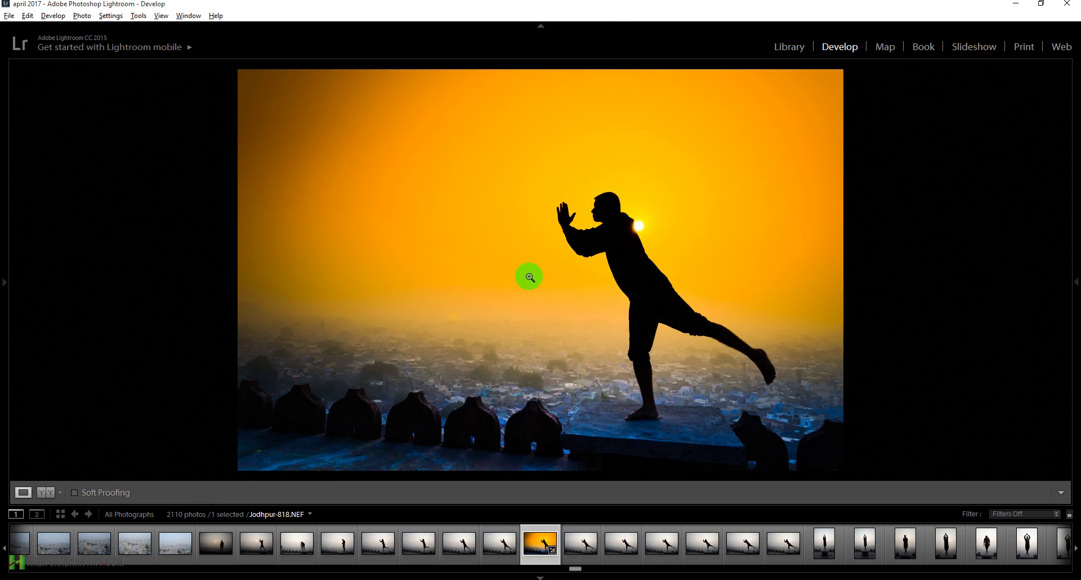
key("backslash")
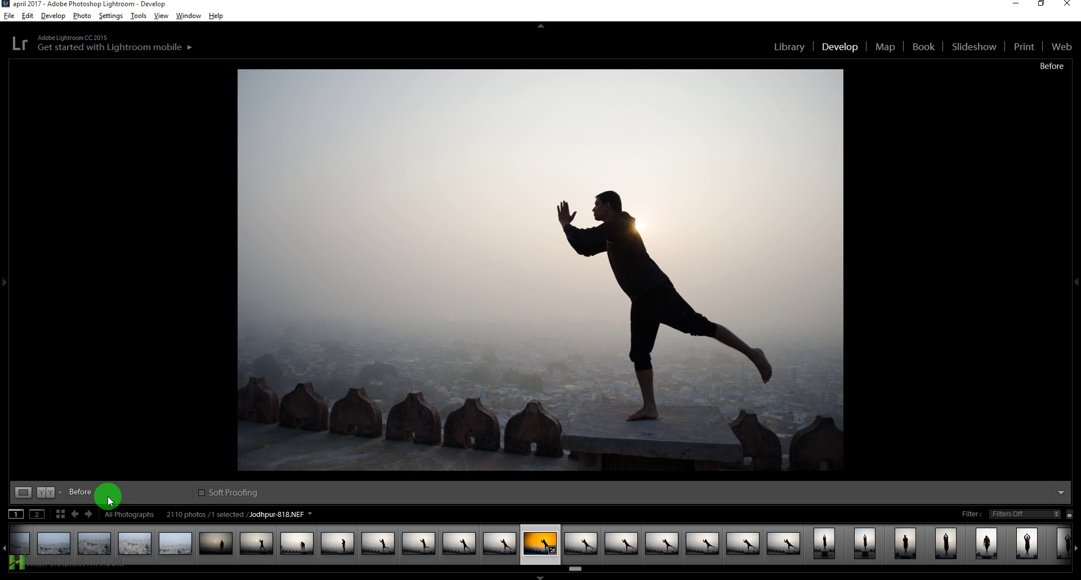
key("y")
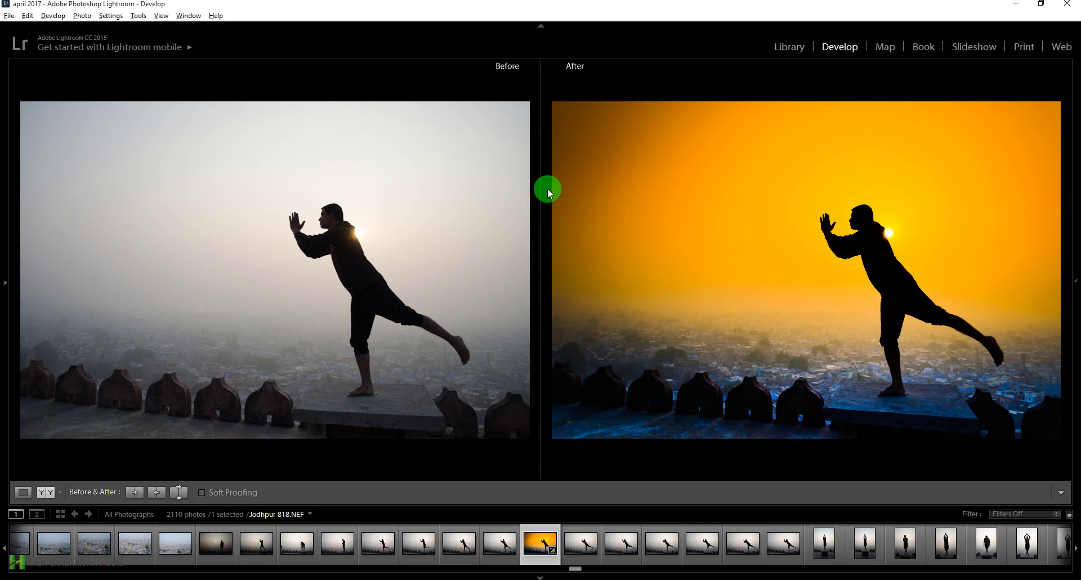